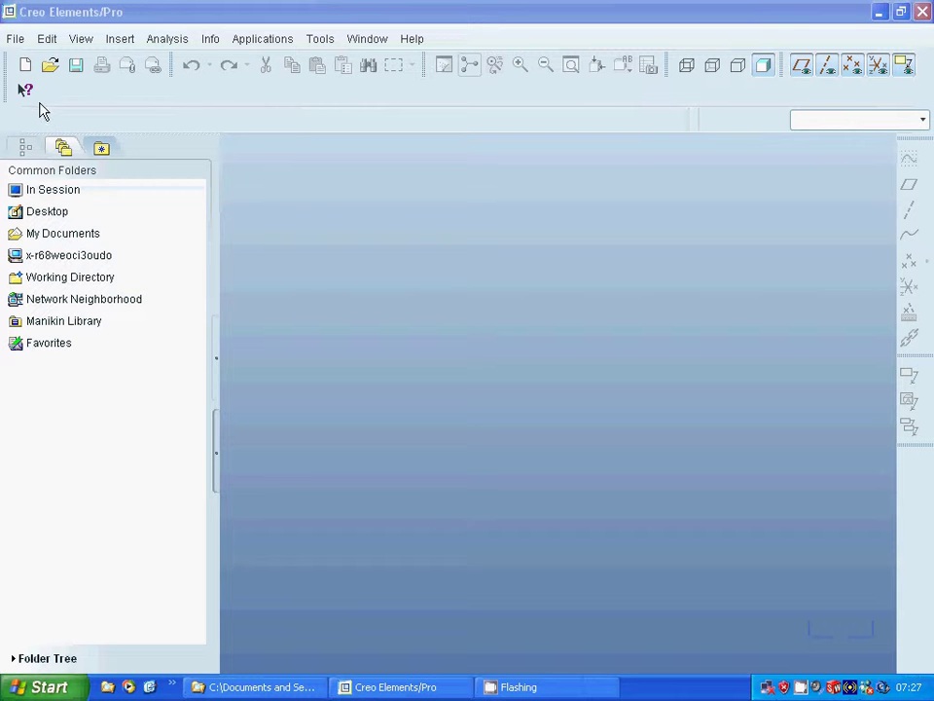
Step: Create a new Part/Solid file and rename it from prt0001 to gear
click(17, 39)
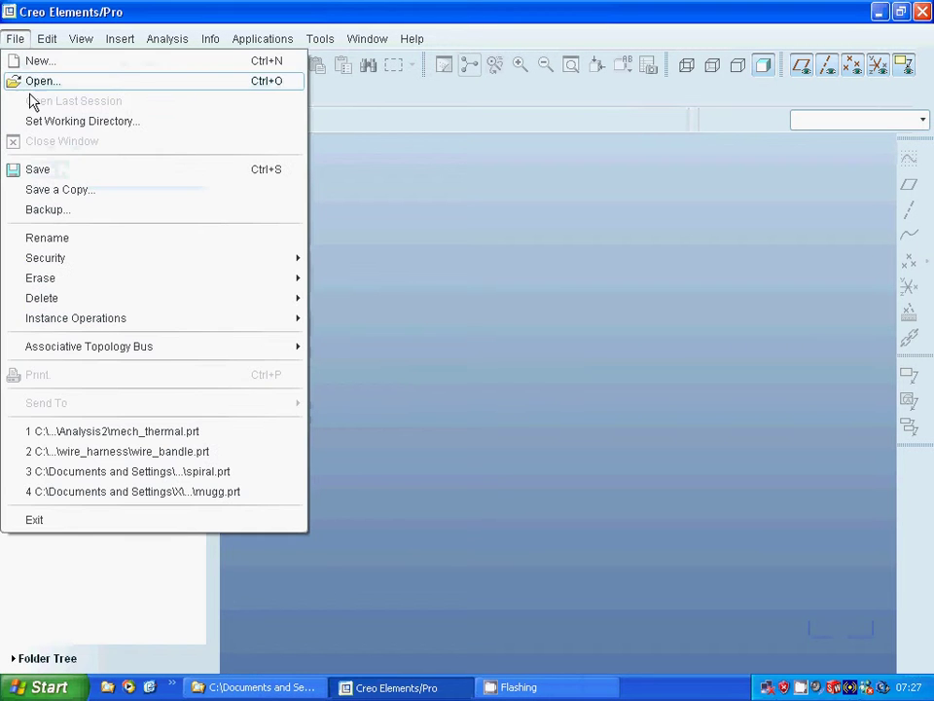
click(39, 61)
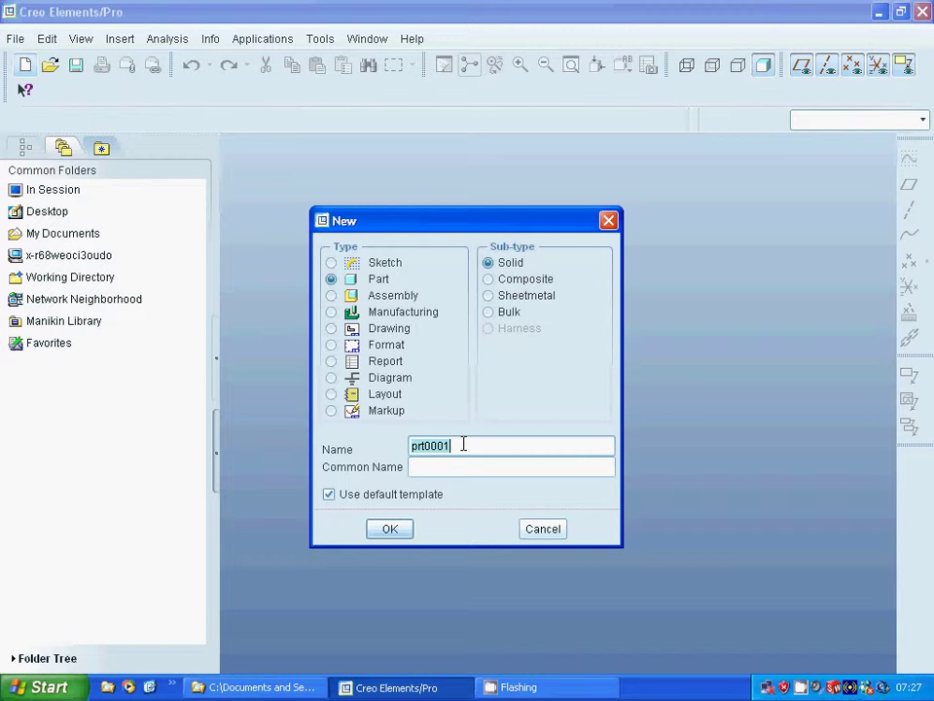
text(gear)
Step: Confirm the new gear part and start a sketch on the FRONT datum plane
click(392, 530)
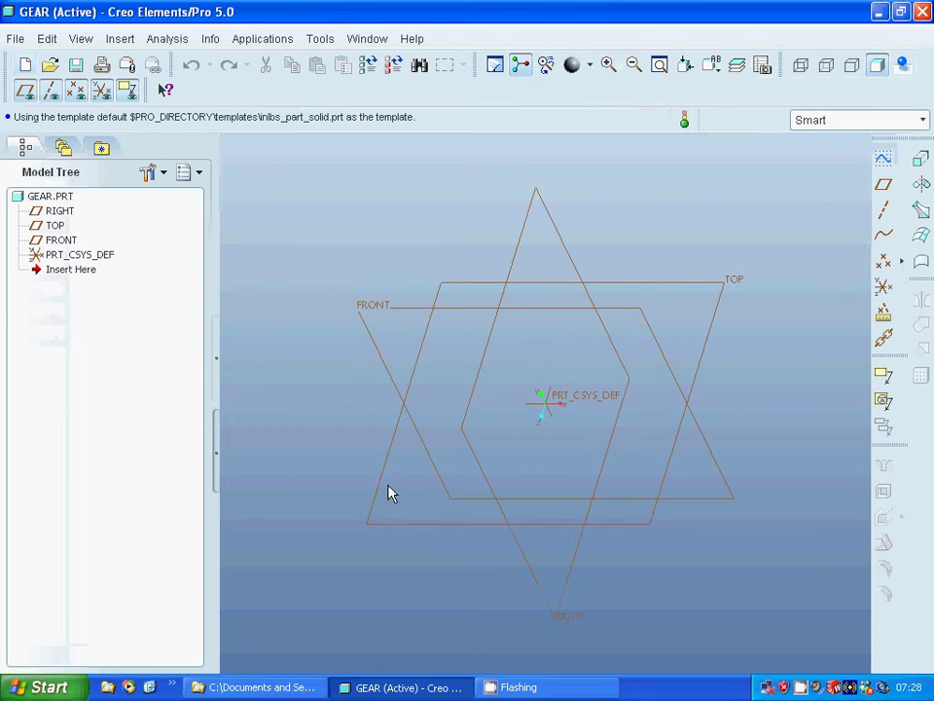
click(387, 314)
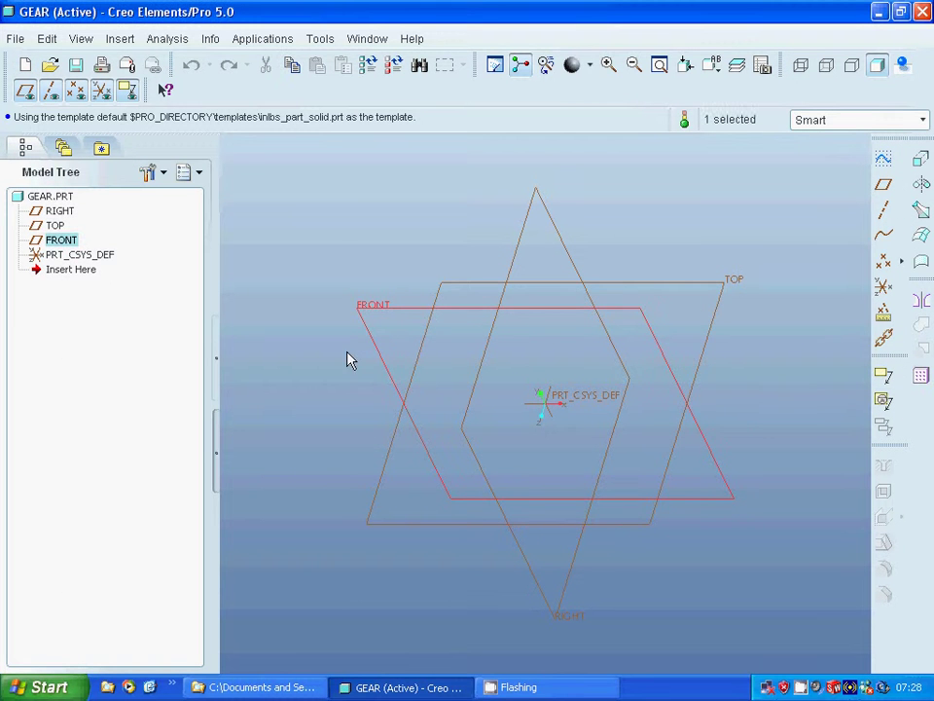
click(882, 158)
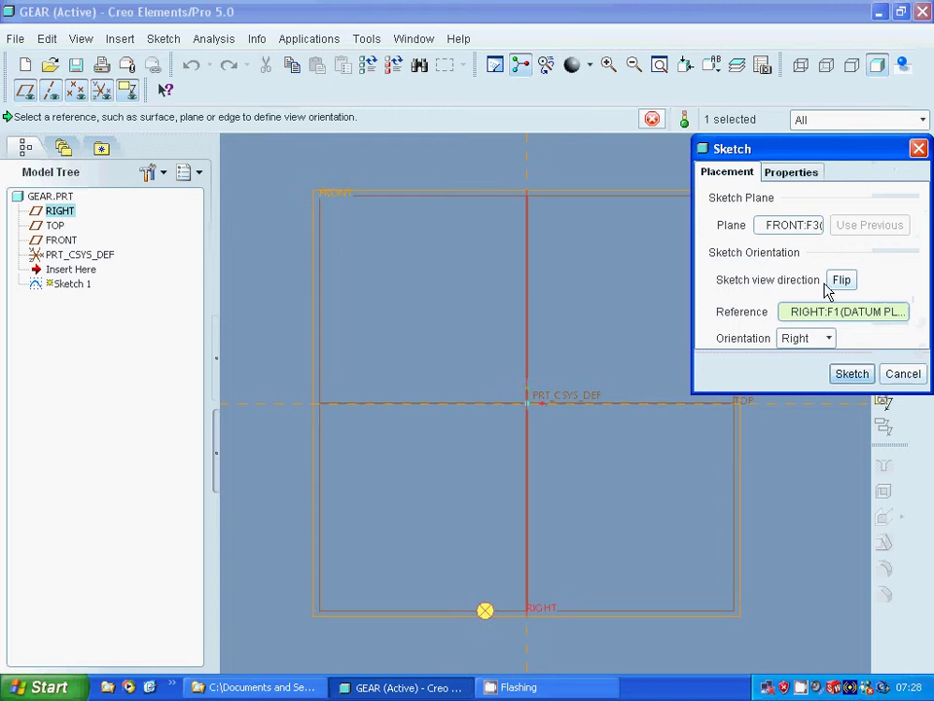
click(852, 374)
Step: Draw two concentric circles centred on the sketch origin
click(873, 239)
click(548, 407)
click(594, 454)
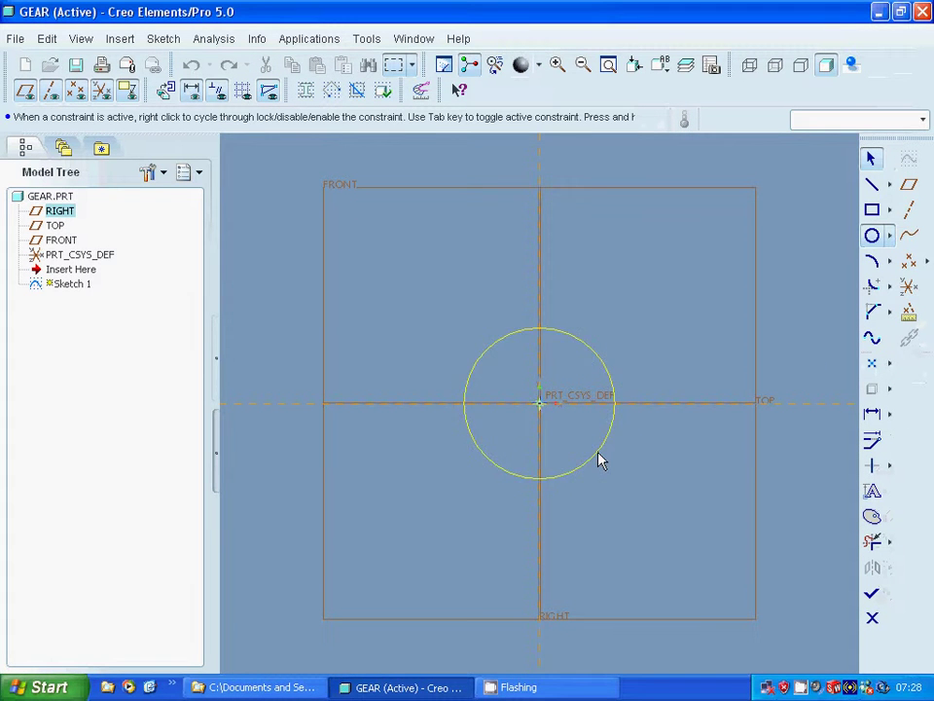
middle_click(543, 410)
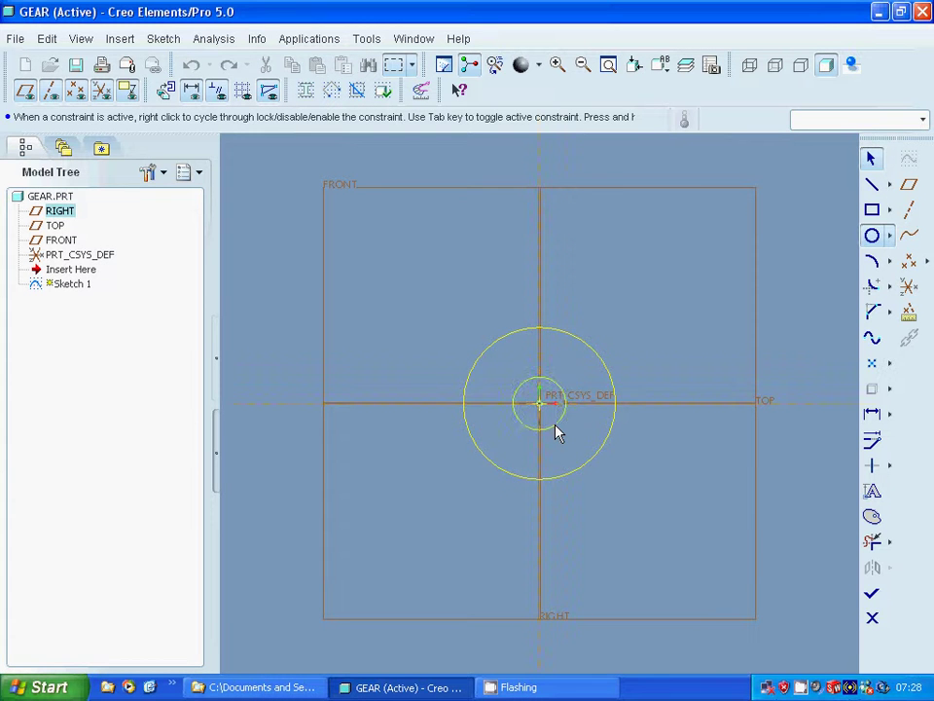
key(ctrl+z)
middle_click(462, 299)
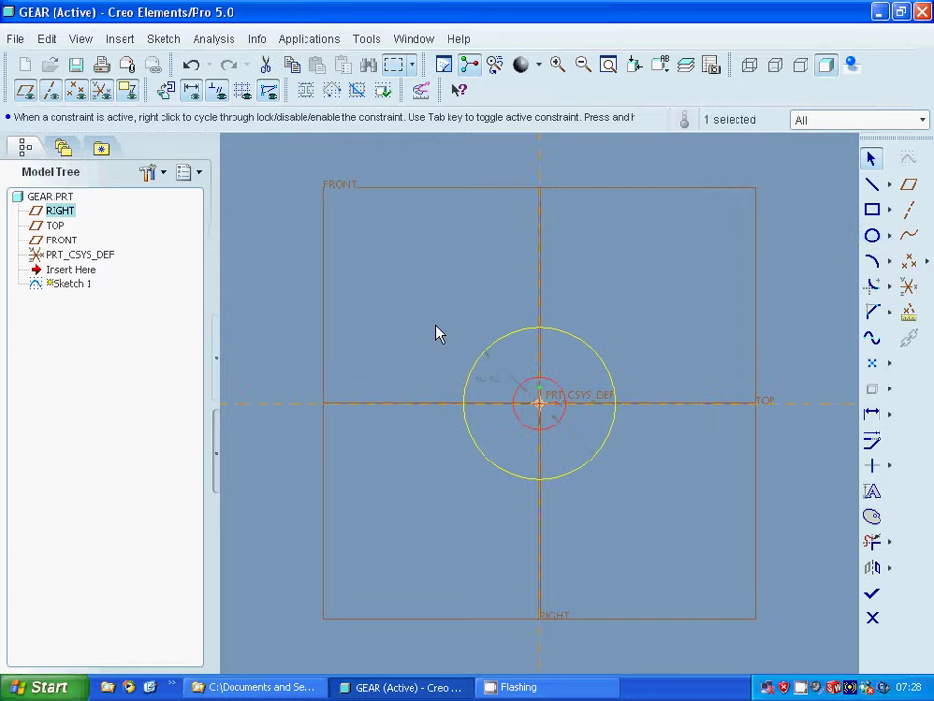
Step: Set the outer circle's diameter to 100 and the inner circle's to 40
double_click(433, 333)
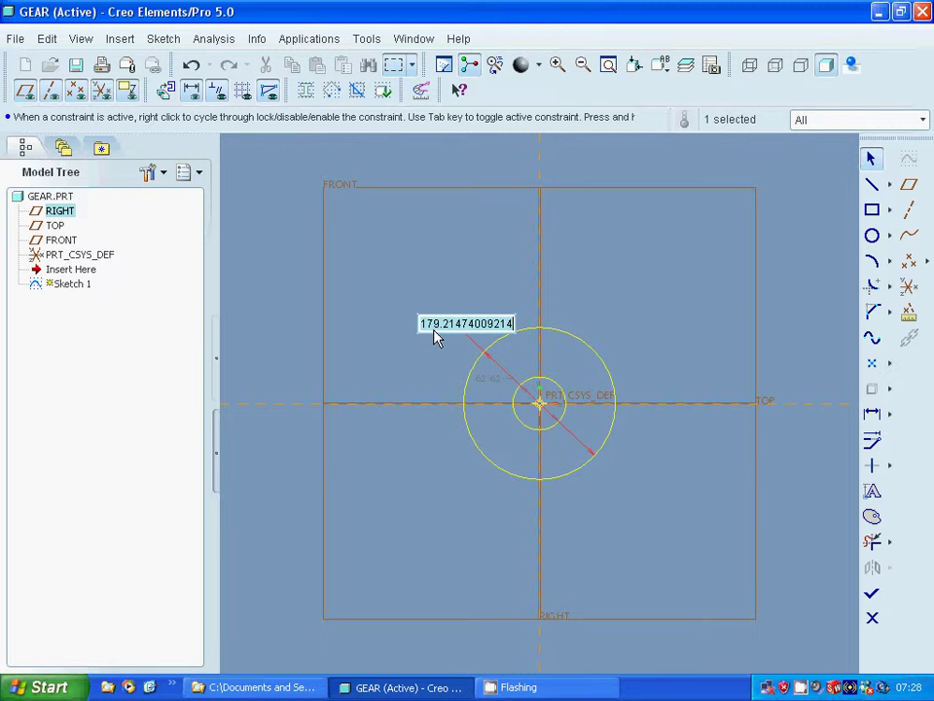
text(100)
key(Return)
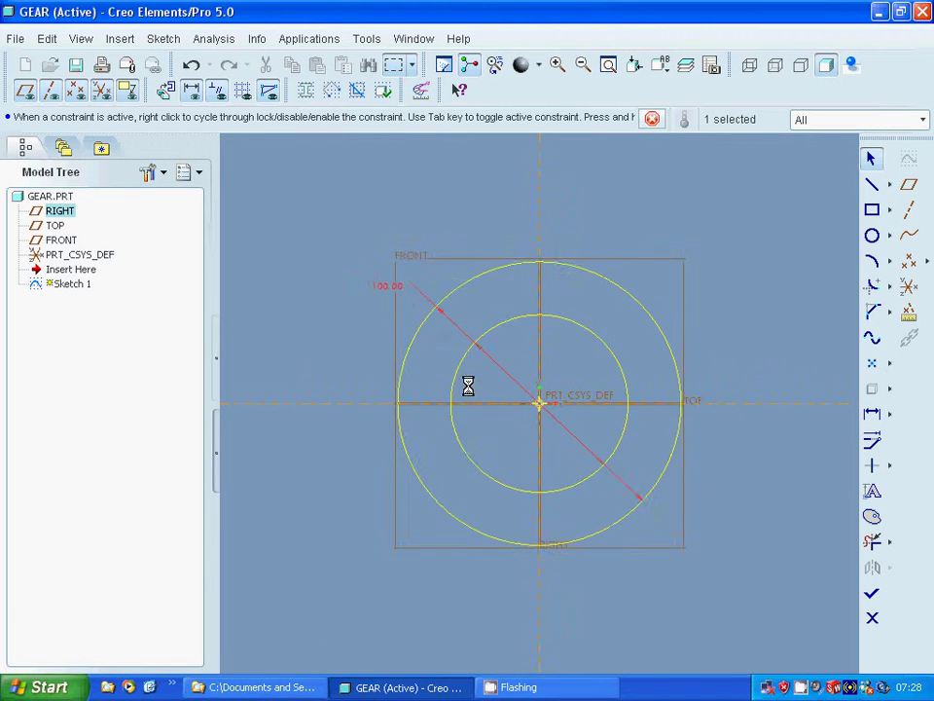
double_click(407, 317)
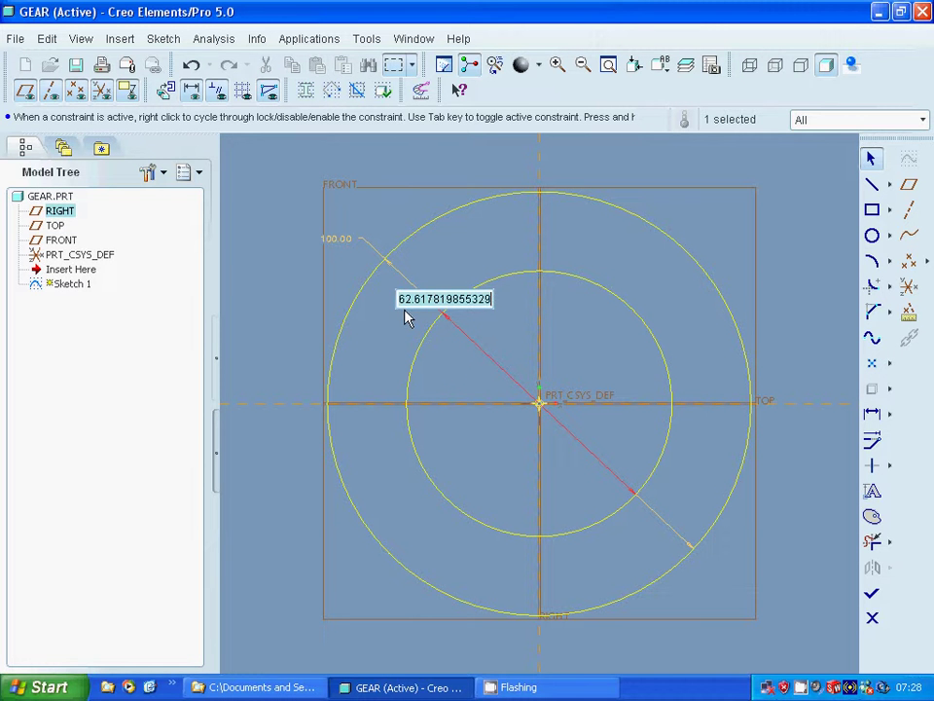
text(40)
key(Return)
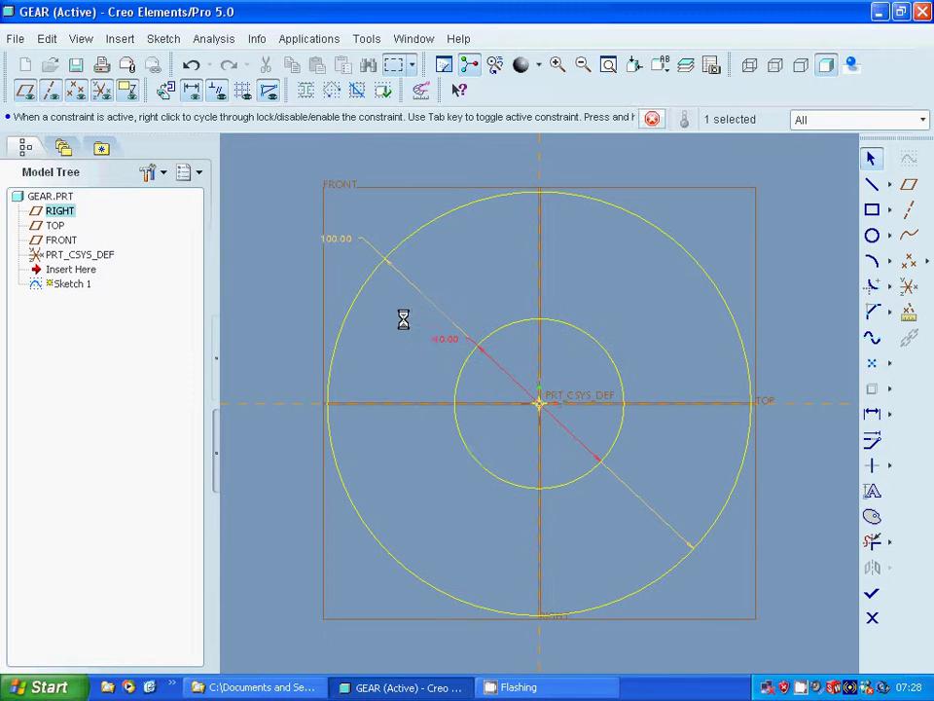
Step: Finish the ring sketch and extrude it to a depth of 30
click(872, 593)
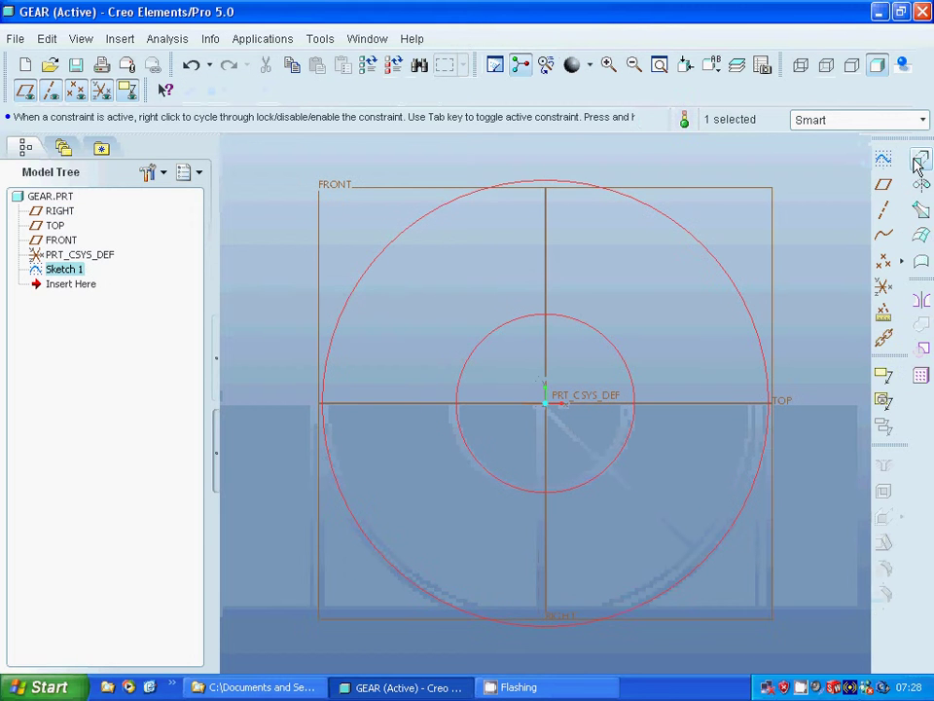
click(920, 158)
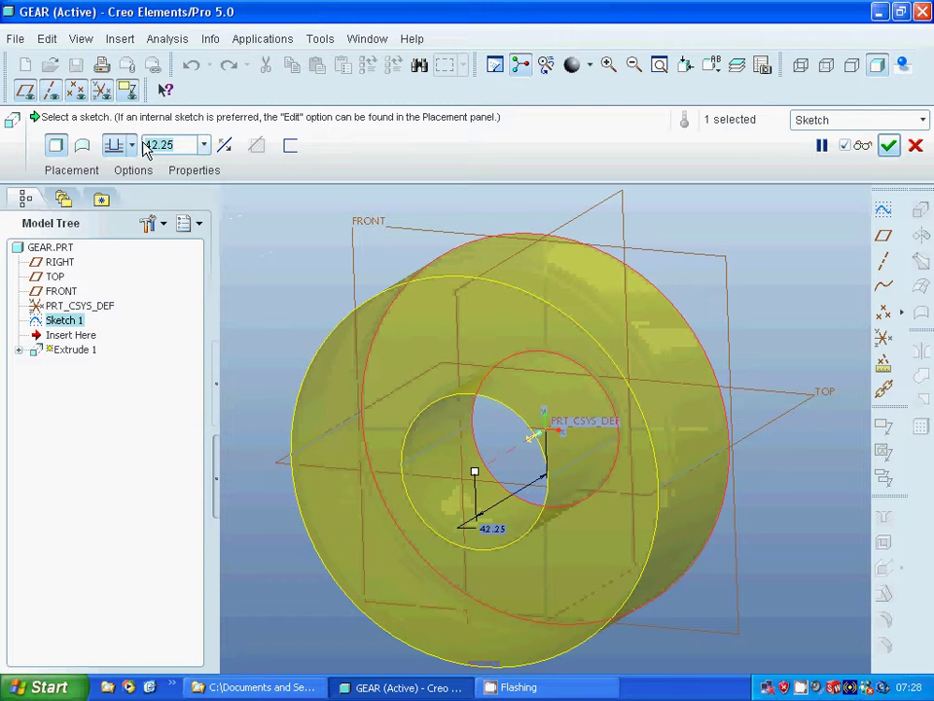
text(3)
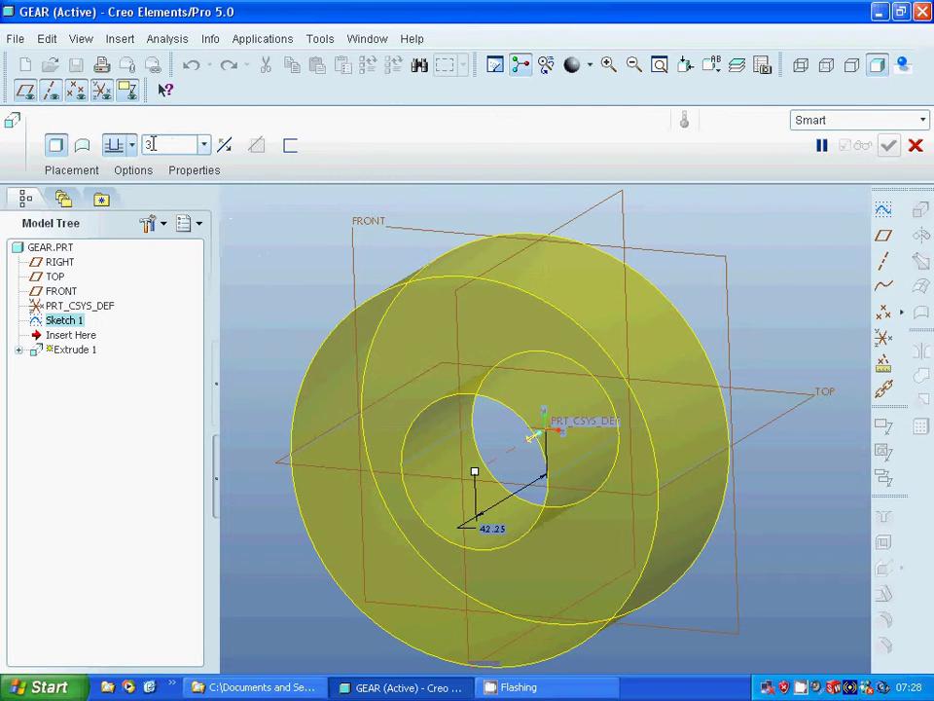
text(0)
key(Return)
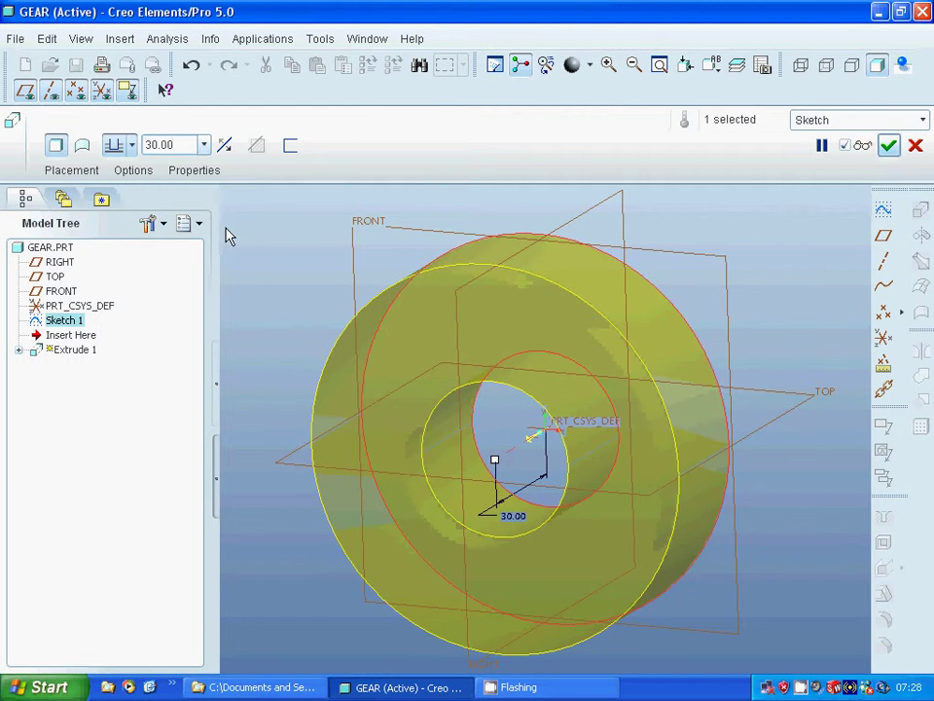
click(889, 145)
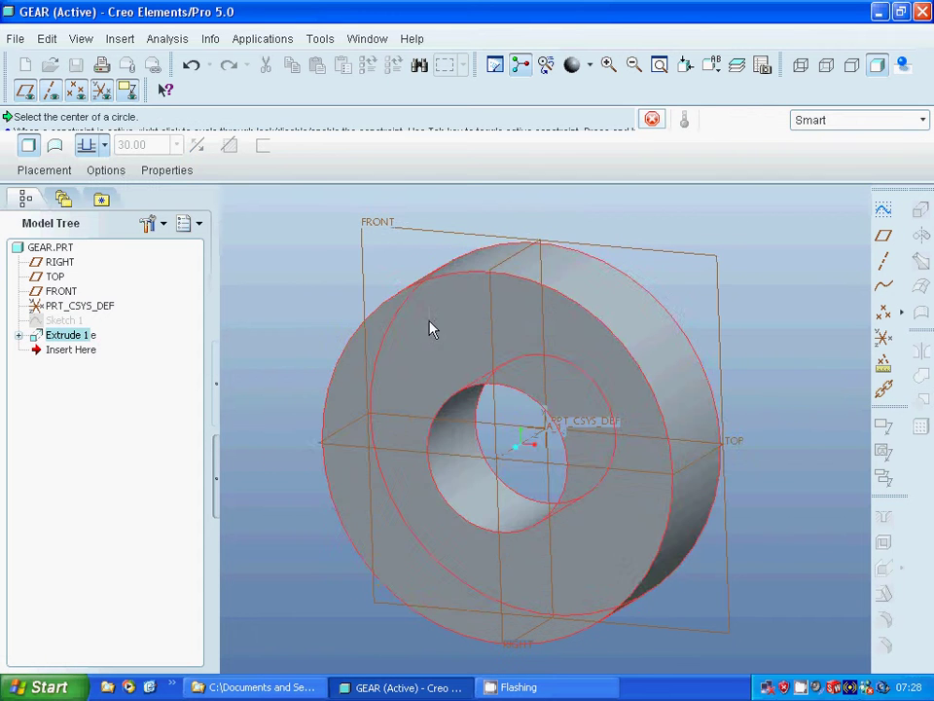
Step: Start a new sketch on the disc's front face
click(884, 212)
click(574, 335)
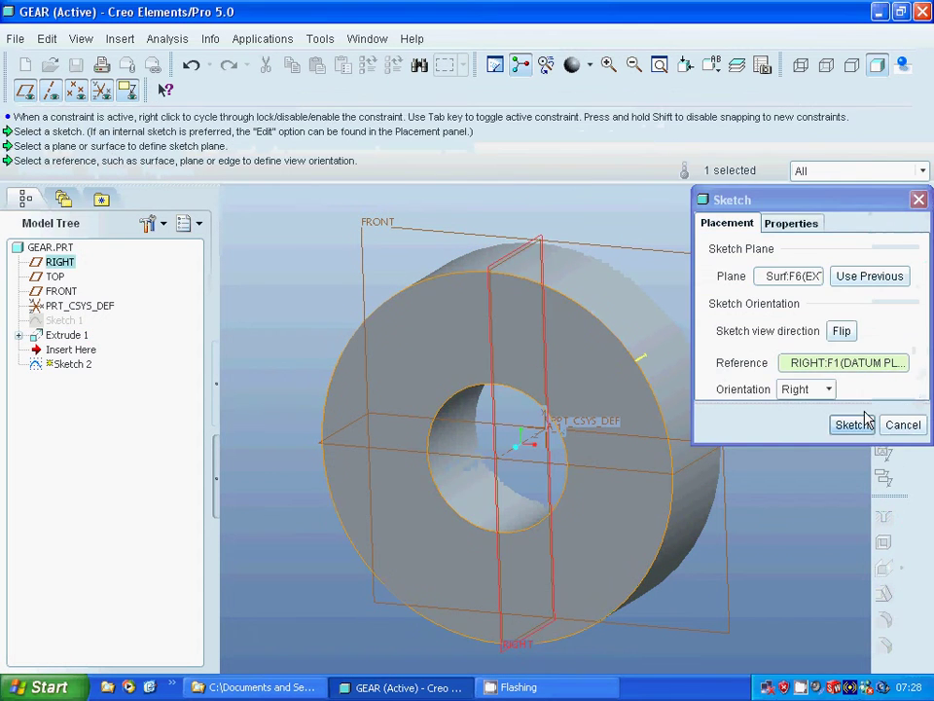
click(858, 426)
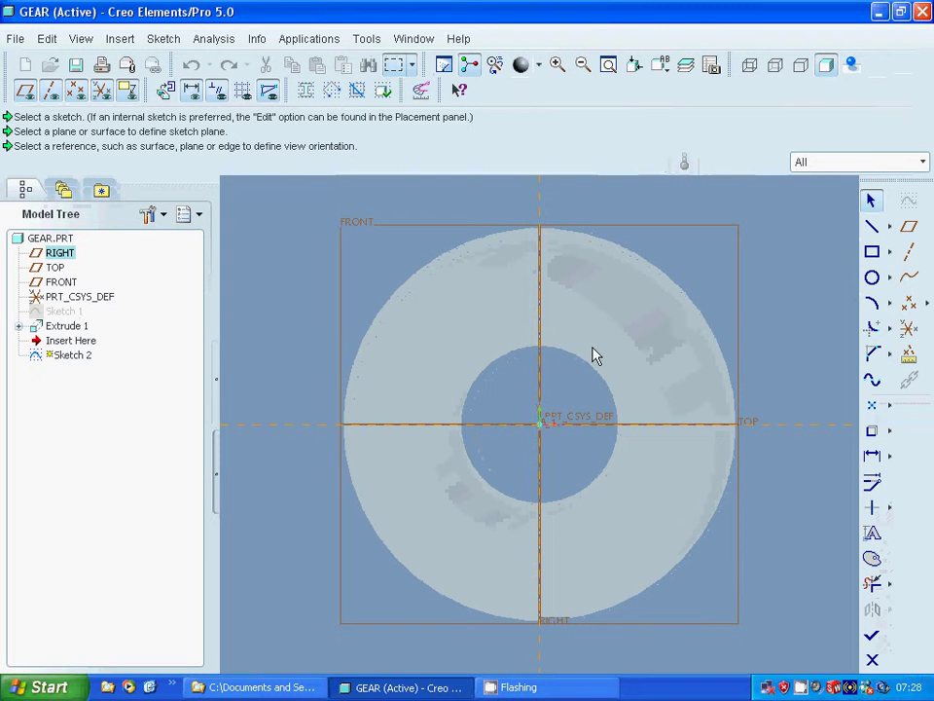
mouse_move(594, 356)
middle_down()
mouse_move(598, 371)
mouse_move(595, 344)
mouse_move(600, 352)
middle_up()
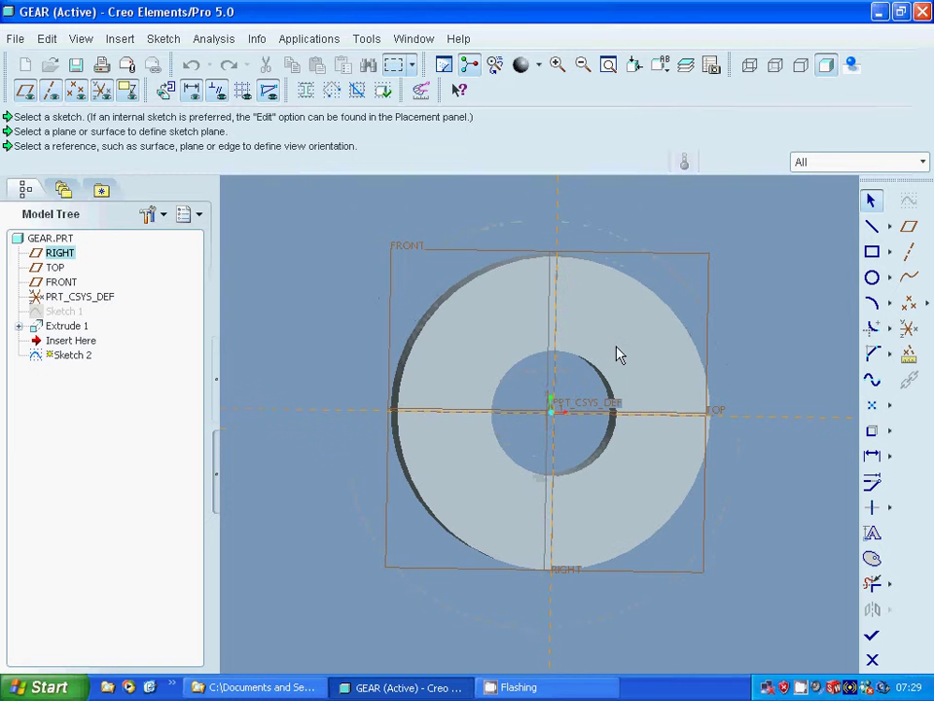
Step: Project the upper arc of the disc's outer edge into the sketch with Use Edge
click(872, 431)
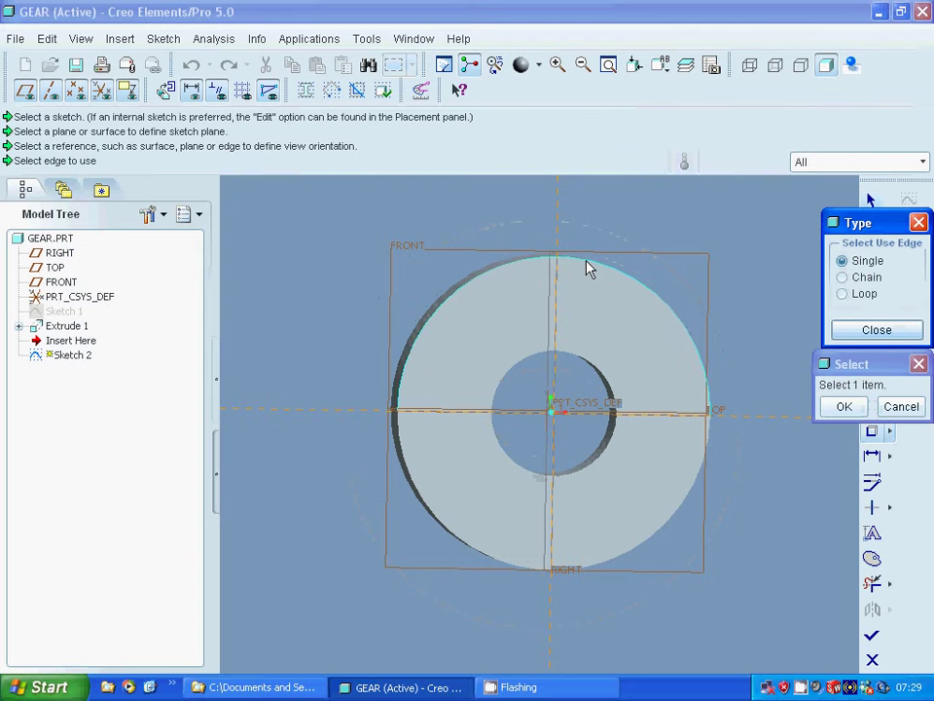
click(587, 269)
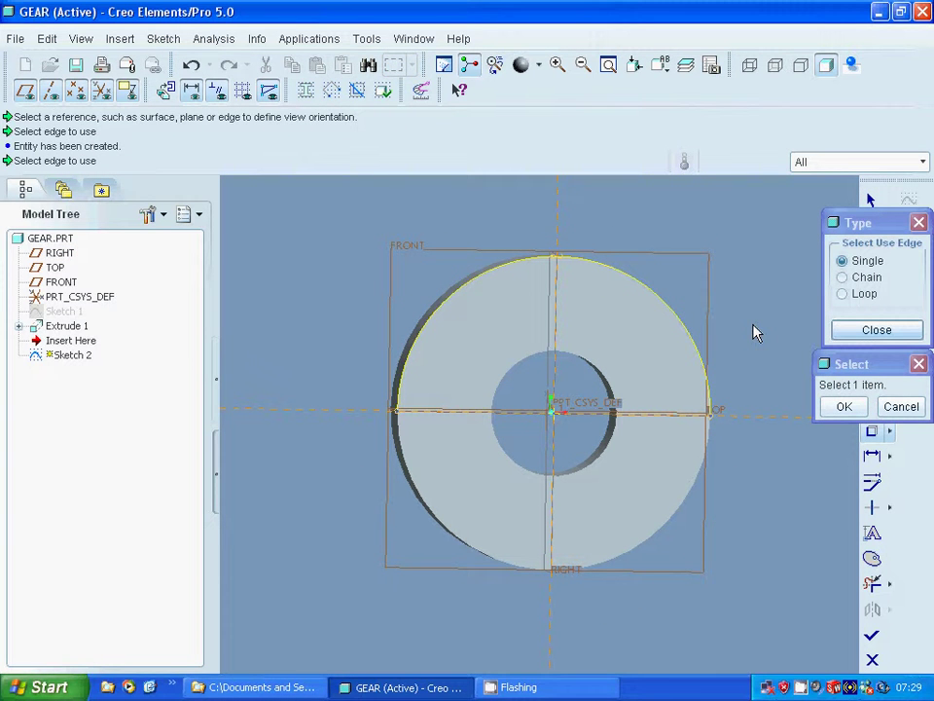
click(866, 331)
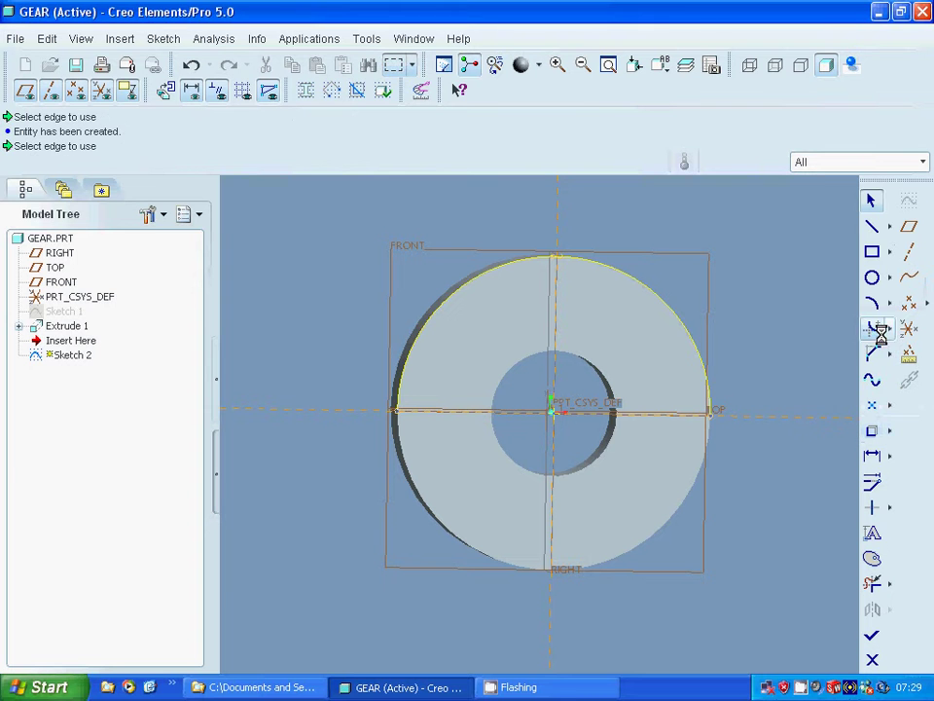
click(872, 225)
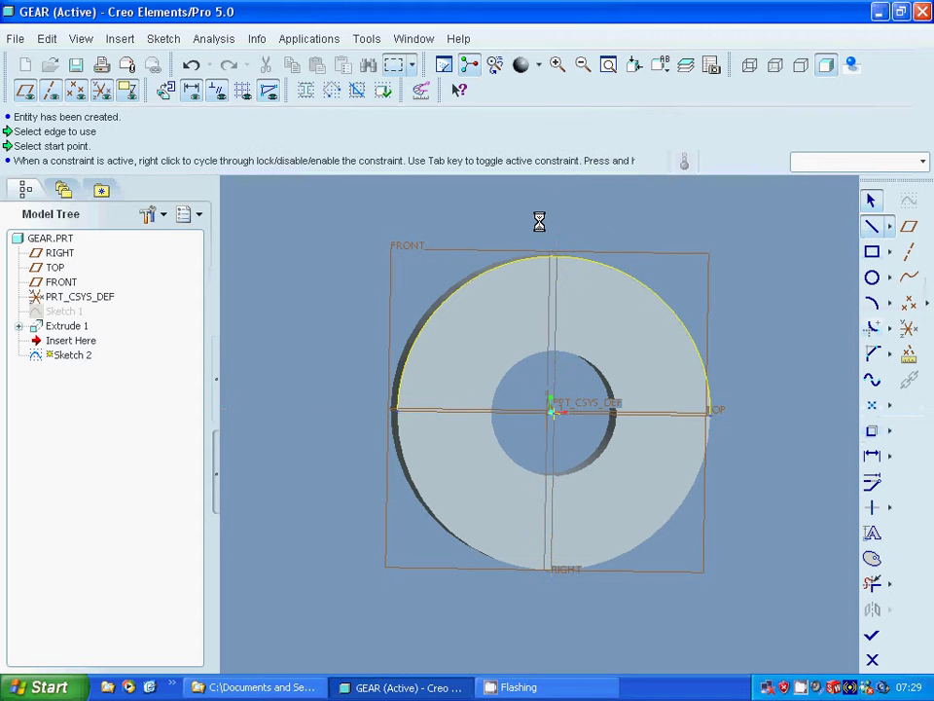
Step: Draw a closed tapered tooth outline of lines above the projected rim arc
click(566, 227)
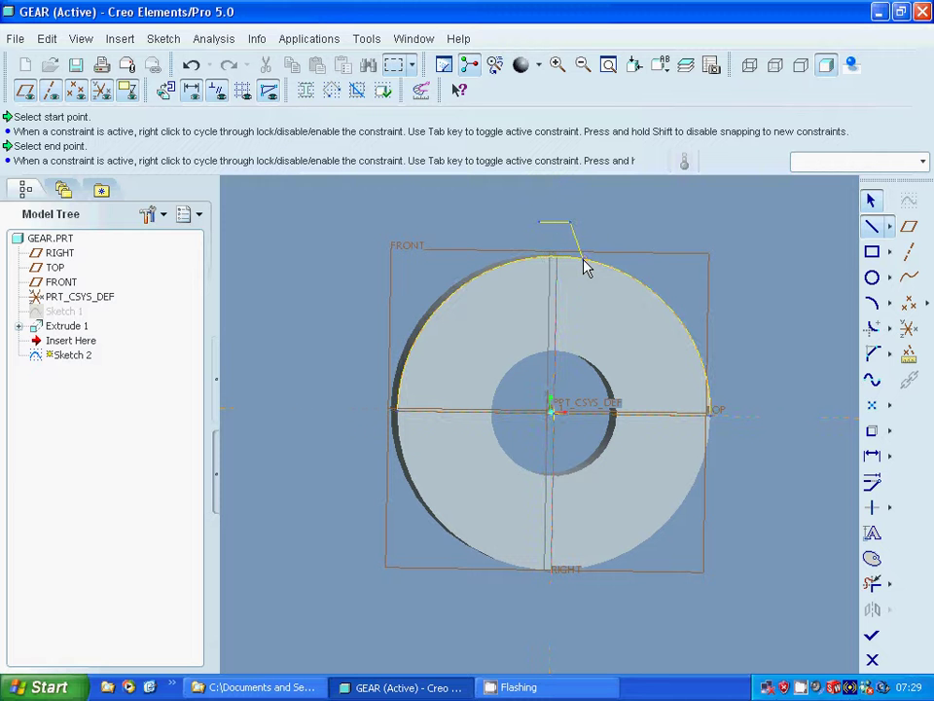
click(580, 261)
click(533, 260)
click(540, 223)
middle_click(784, 253)
middle_click(784, 253)
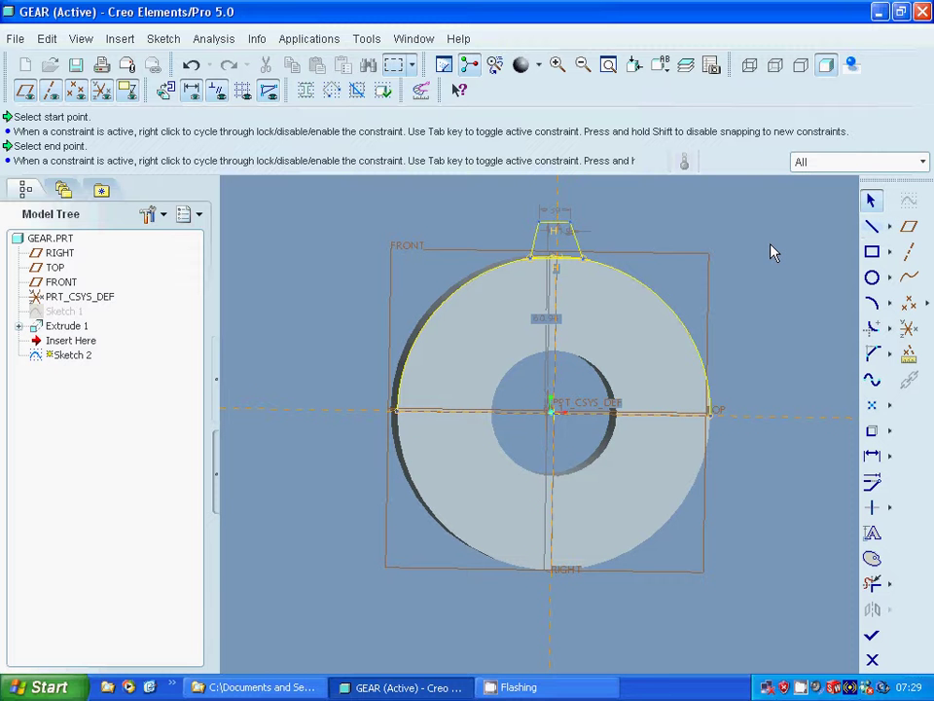
Step: Set the tooth's top width dimension to 6, leaving the side angle unchanged
double_click(547, 216)
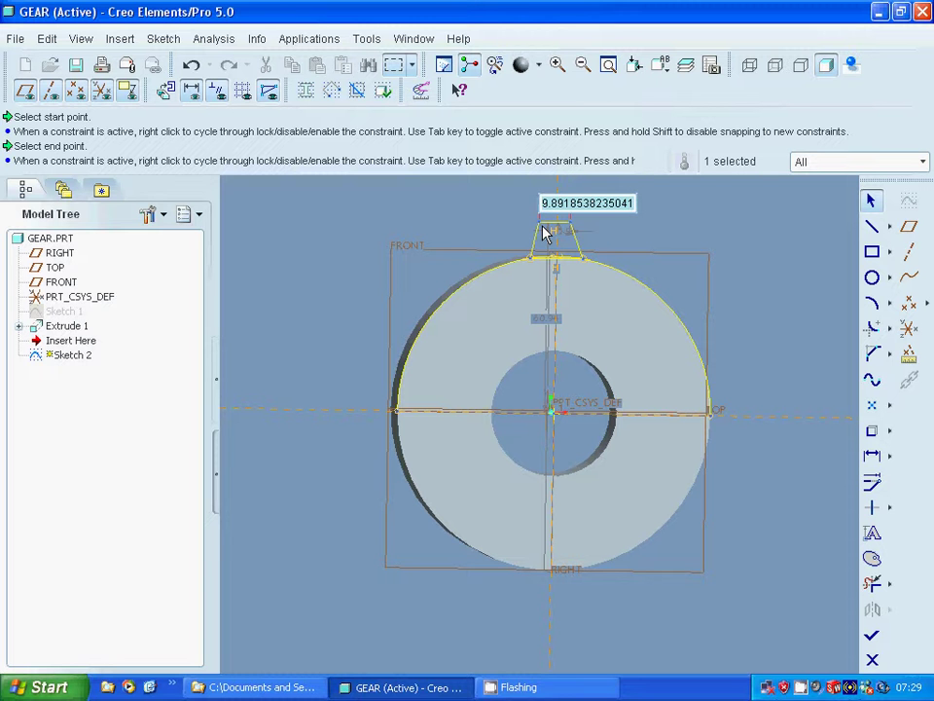
text(6)
key(Return)
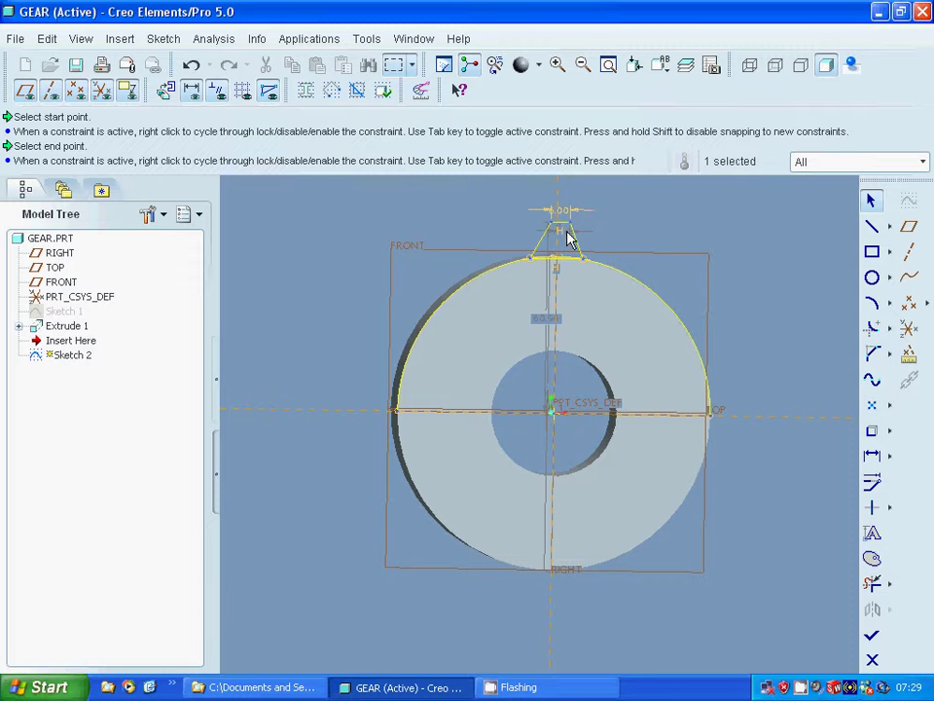
double_click(568, 238)
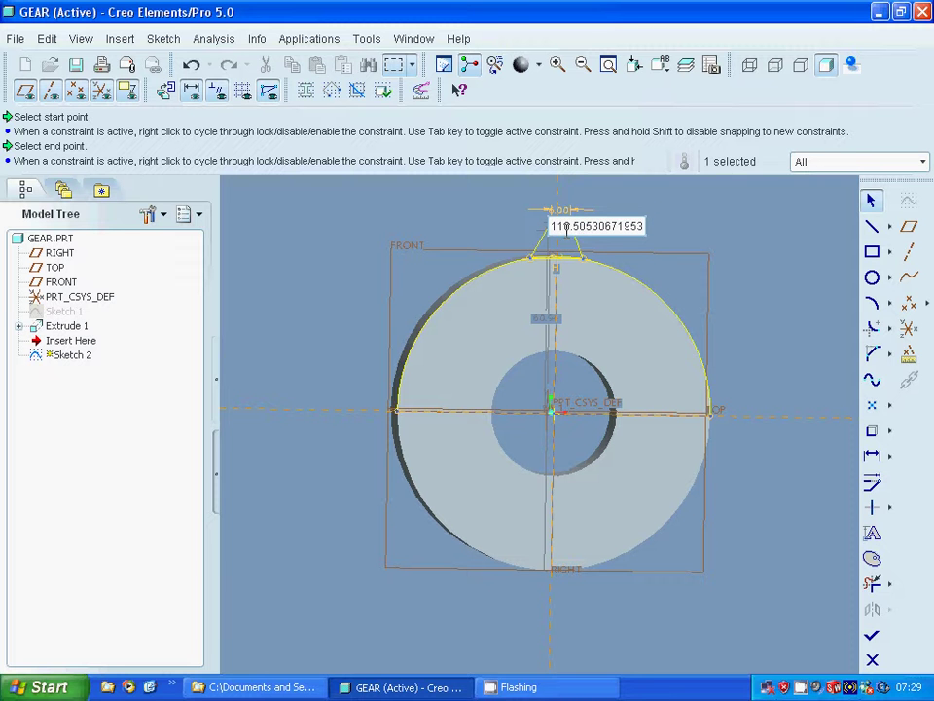
click(686, 232)
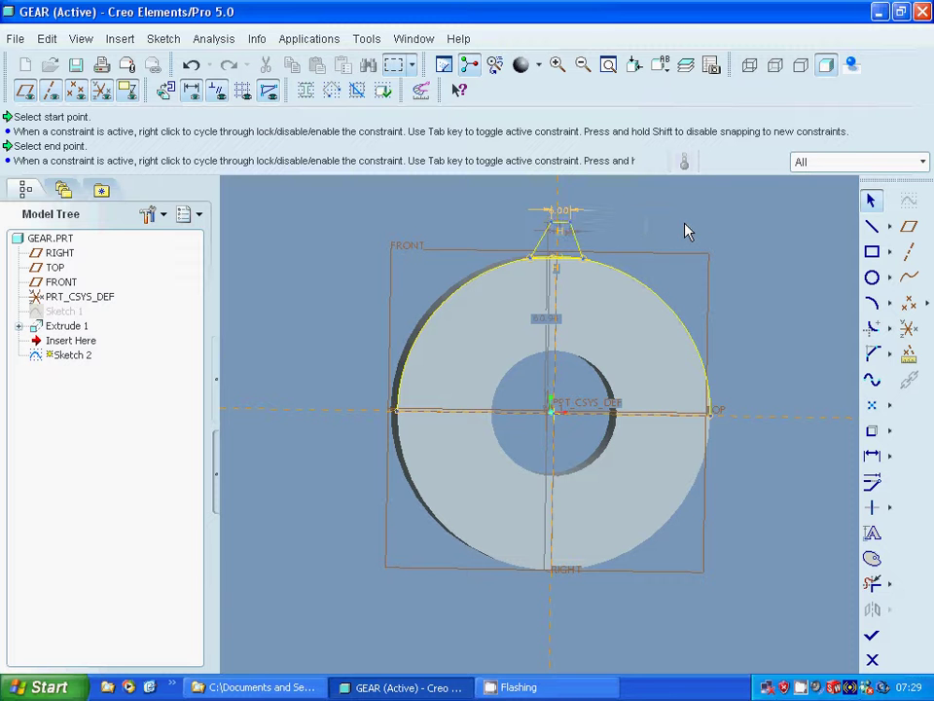
Step: Set the tooth's offset dimension to 3 and its side angle to 120°
click(557, 64)
click(493, 195)
click(610, 284)
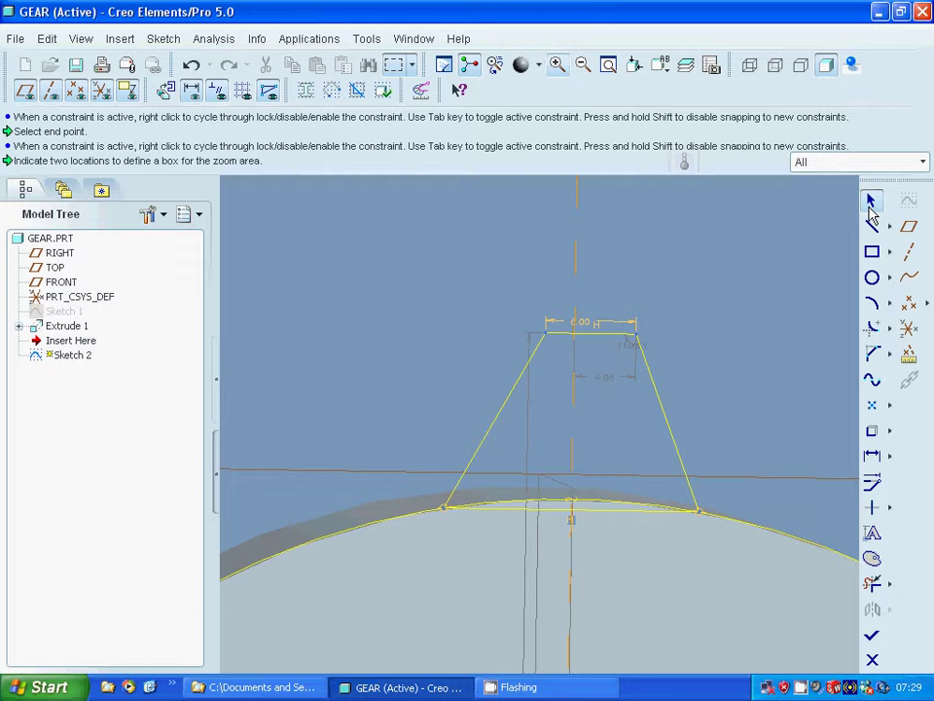
click(597, 387)
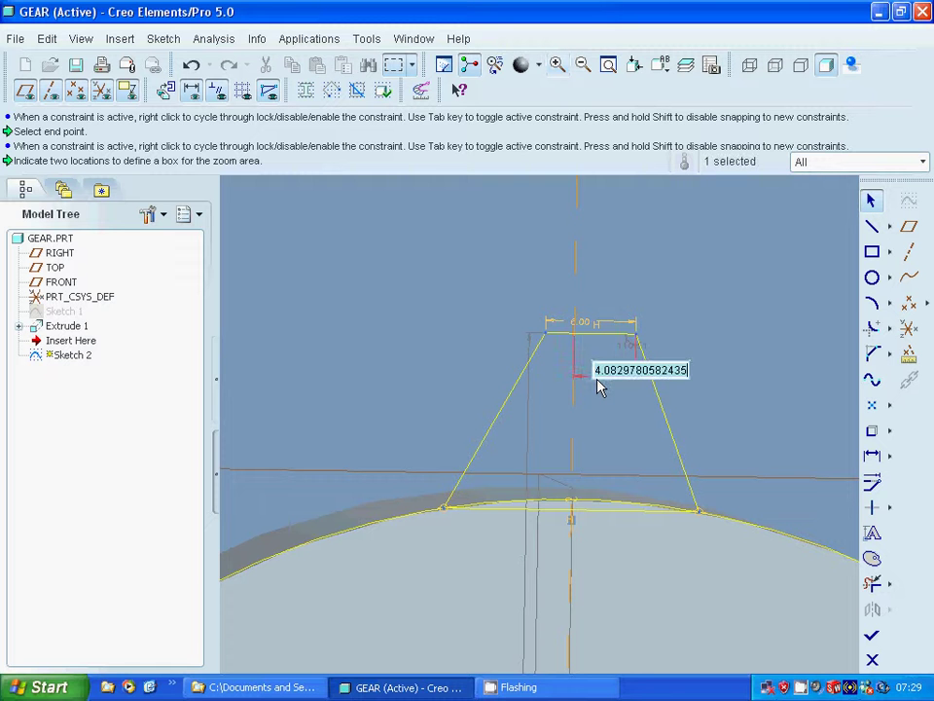
text(3)
key(Return)
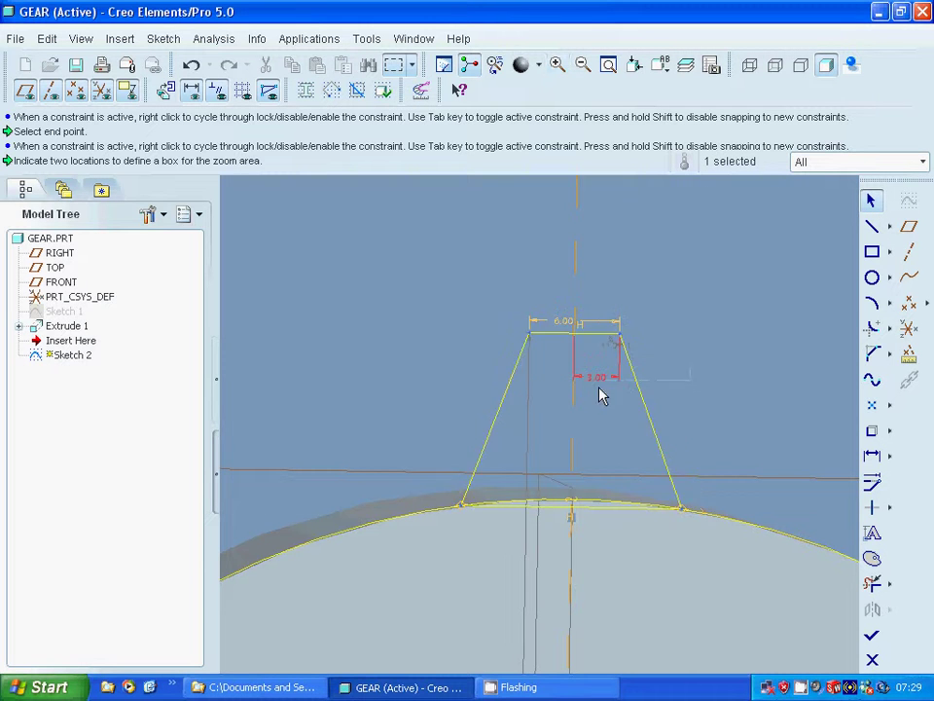
double_click(611, 351)
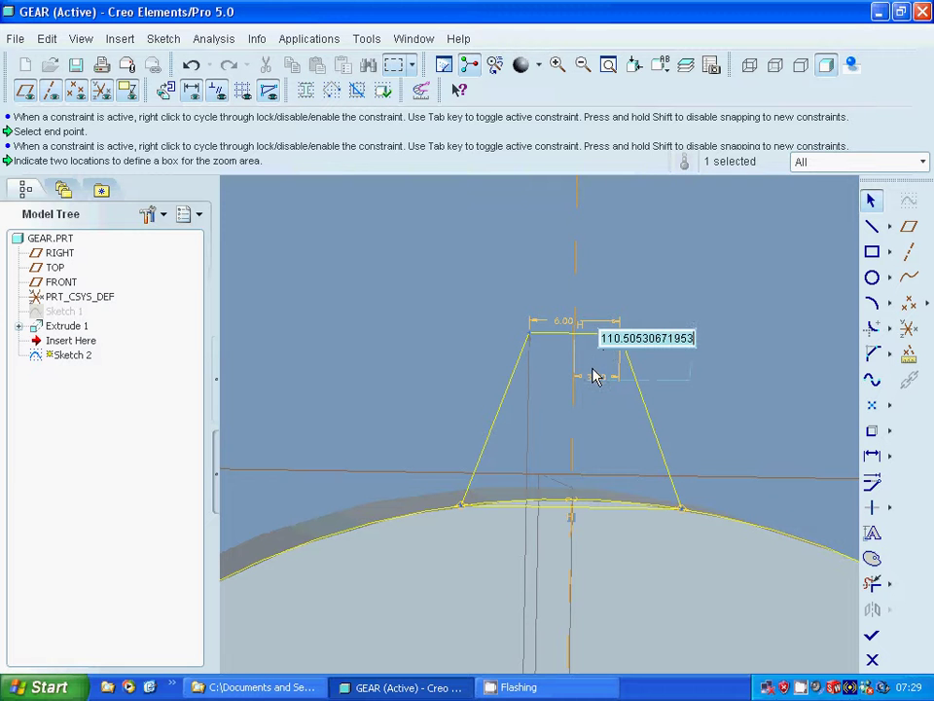
text(120)
key(Return)
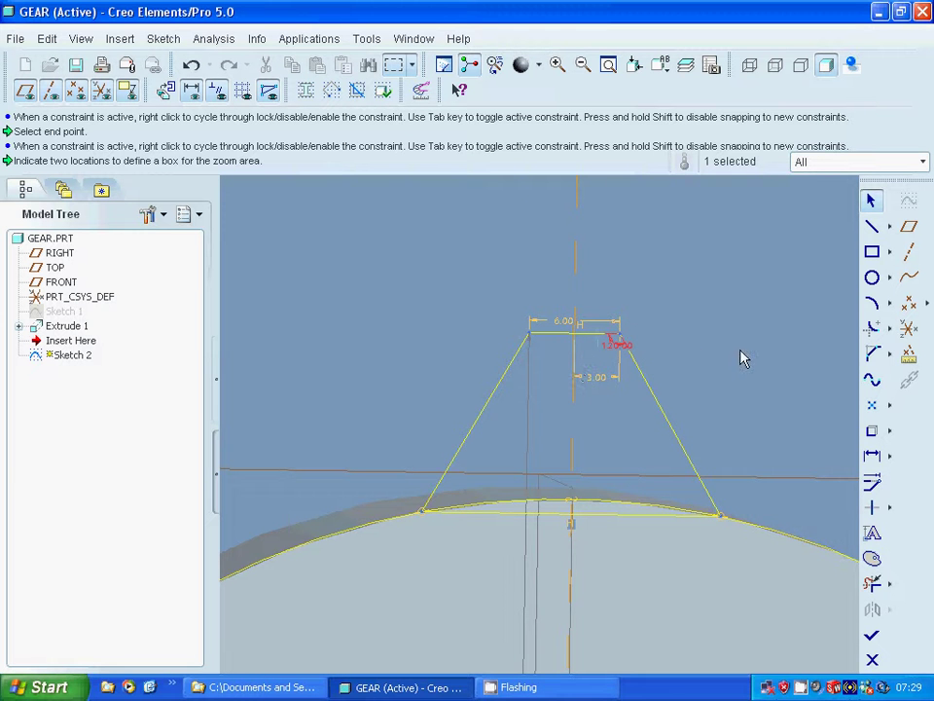
Step: Project the gear's outer rim edge and trim it to close the tooth base
click(872, 583)
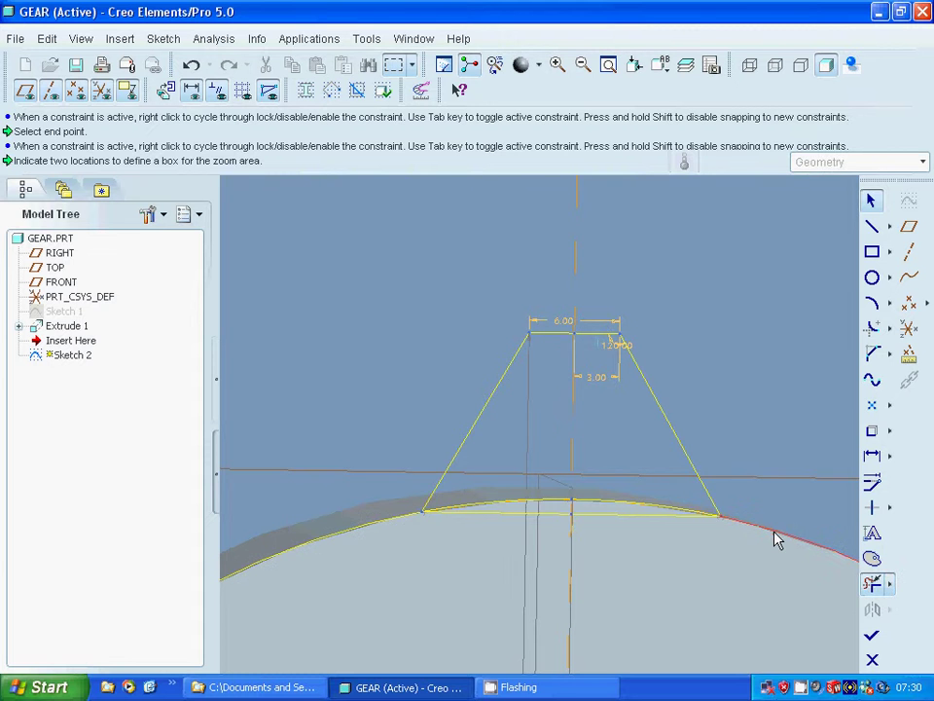
click(778, 542)
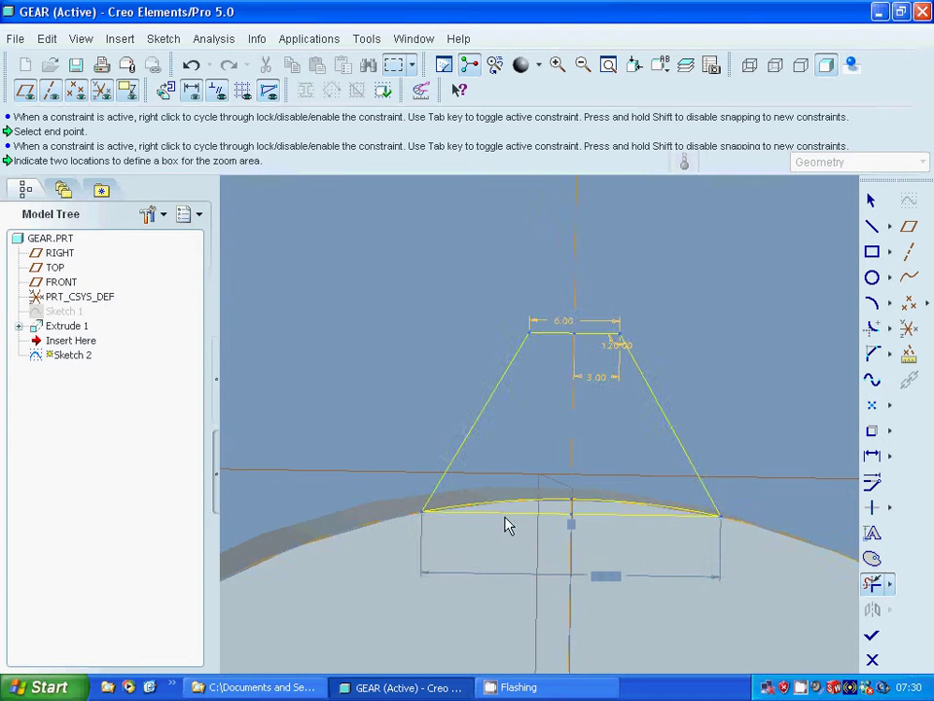
click(615, 525)
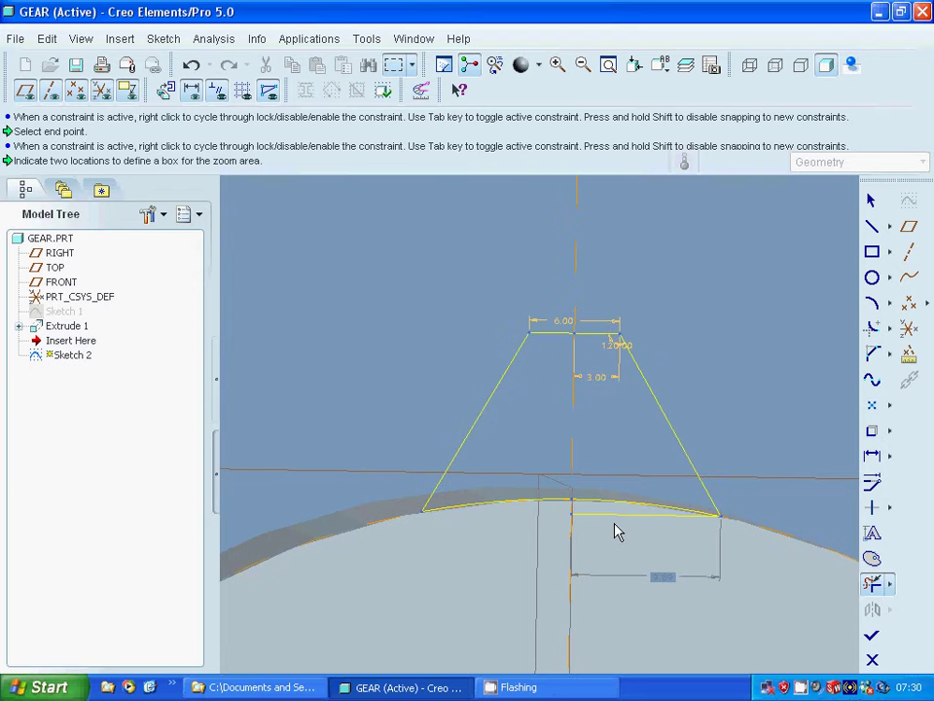
key(ctrl+z)
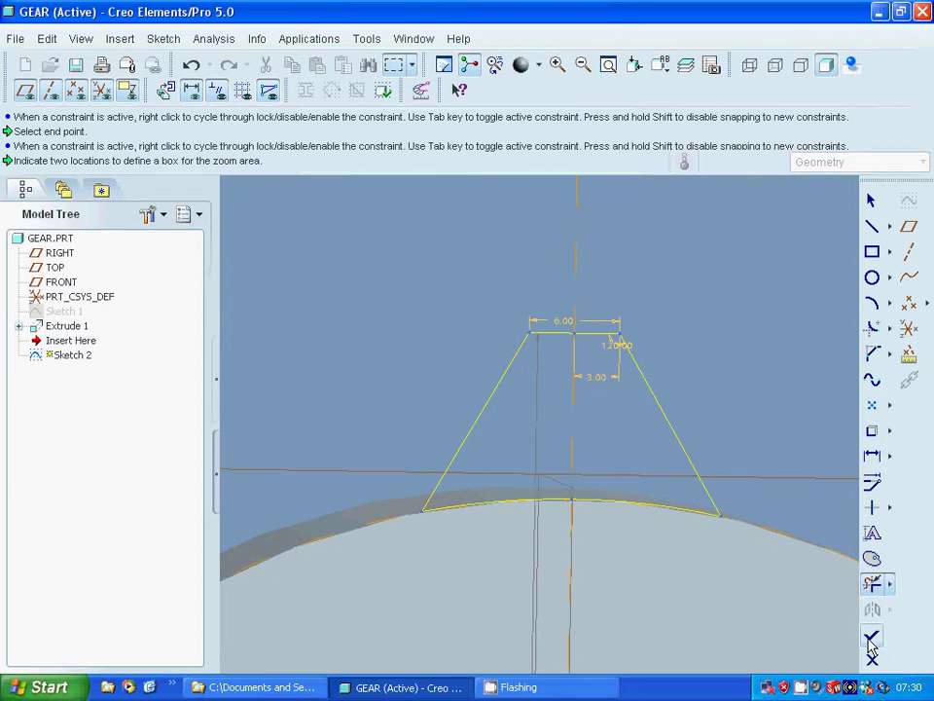
Step: Finish Sketch 2 and extrude the tooth 30 deep in the reversed direction
click(871, 640)
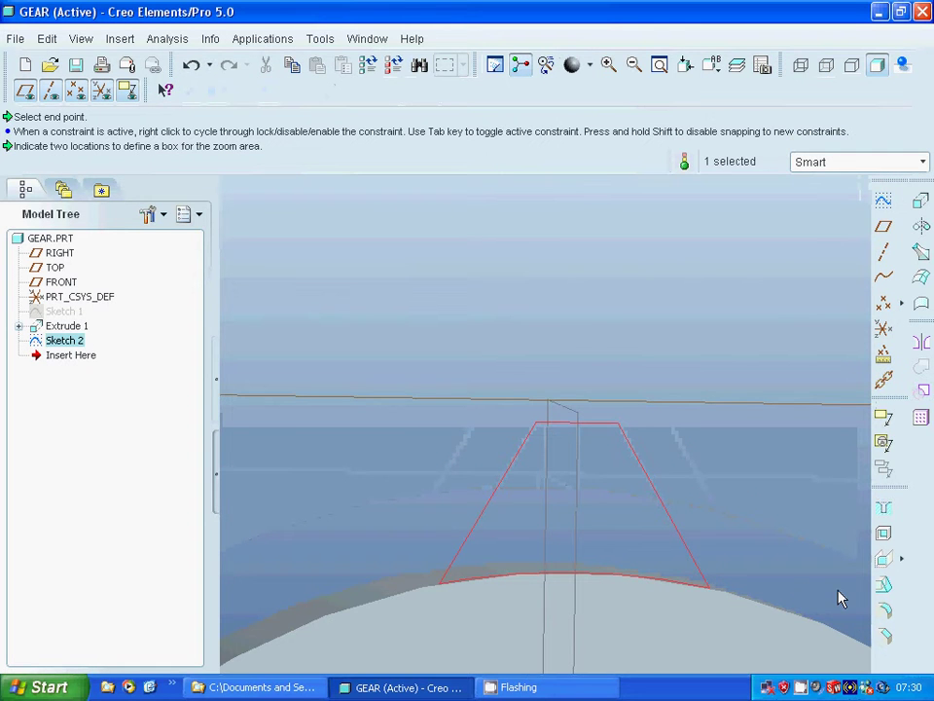
click(920, 200)
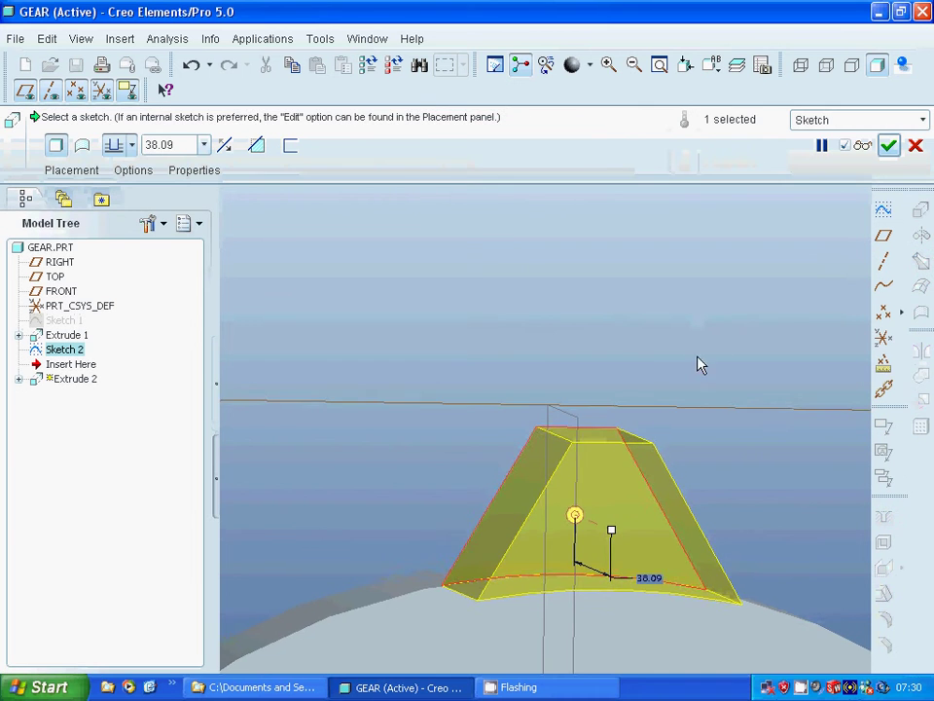
middle_drag(693, 365, 654, 354)
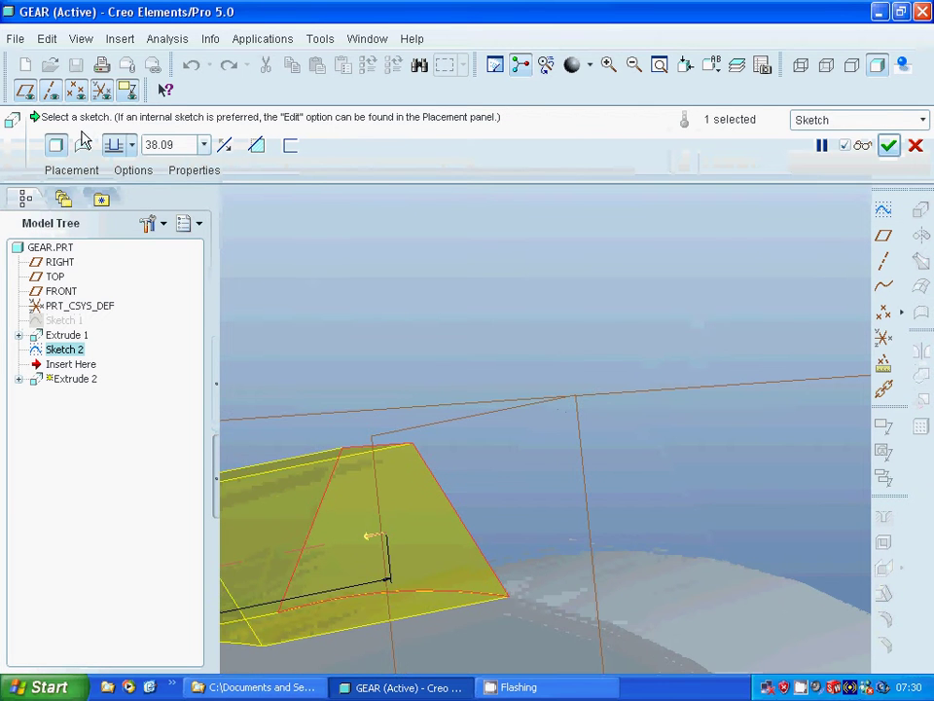
click(224, 147)
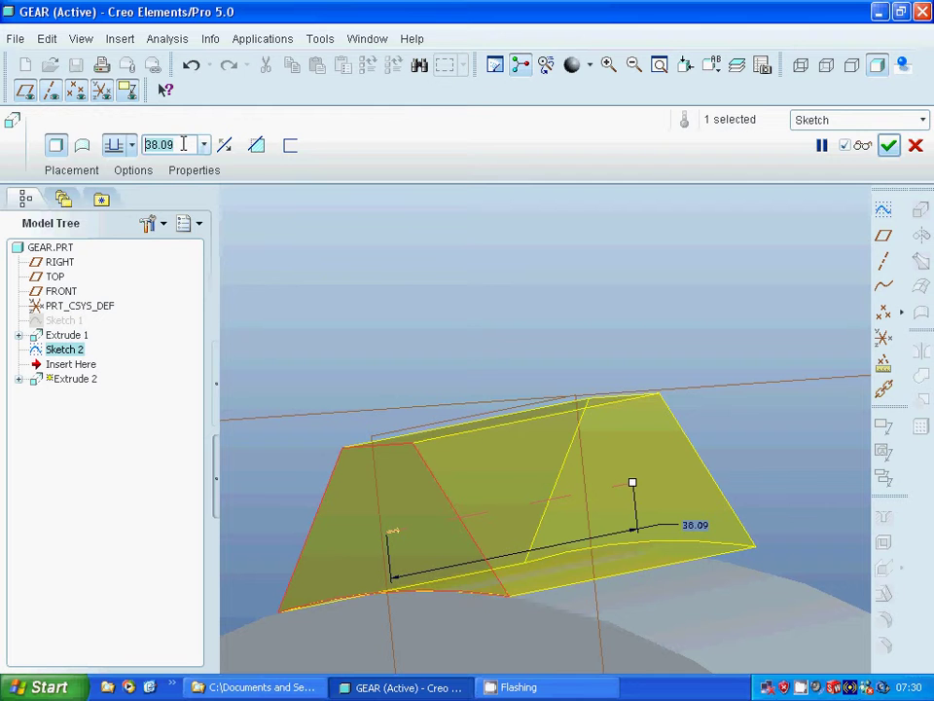
double_click(182, 144)
text(30)
key(Return)
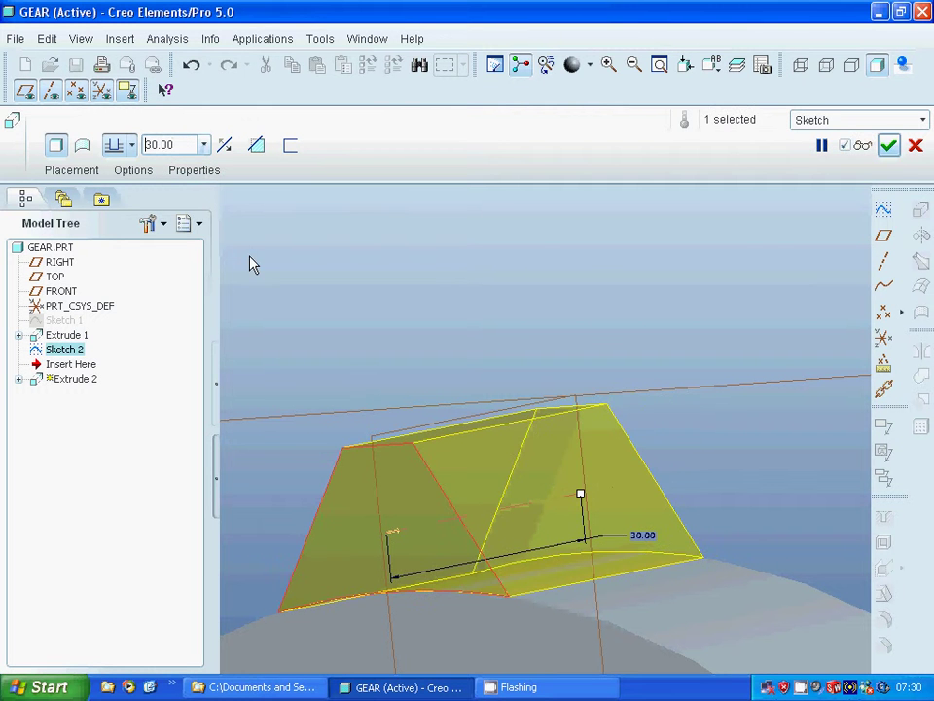
click(889, 146)
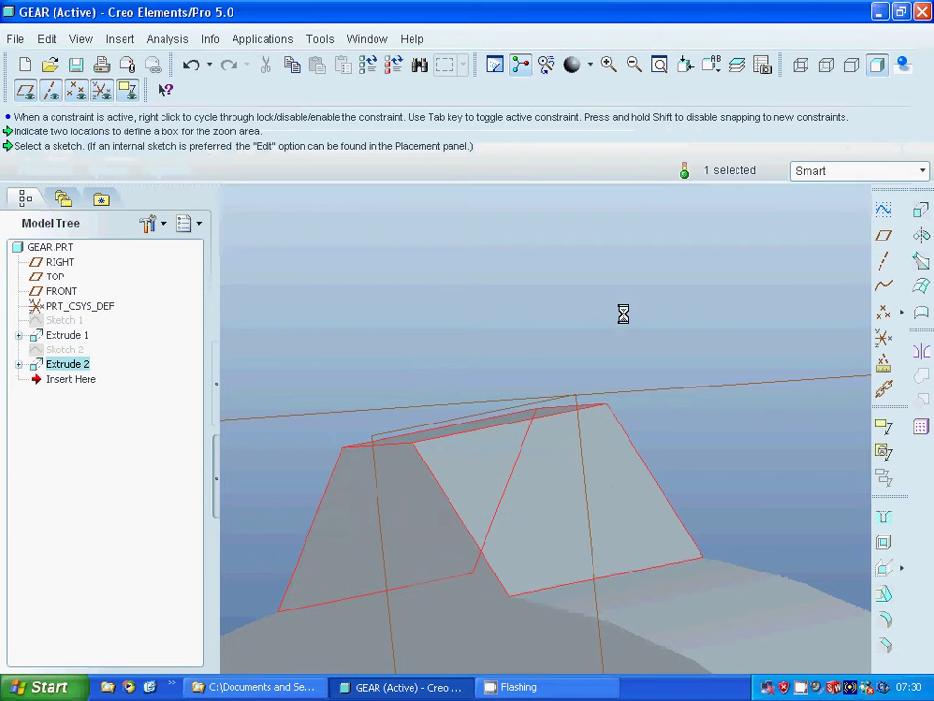
Step: Axis-pattern Extrude 2 around the gear's centre axis with 10 members at 36°
scroll(603, 332, down, 4)
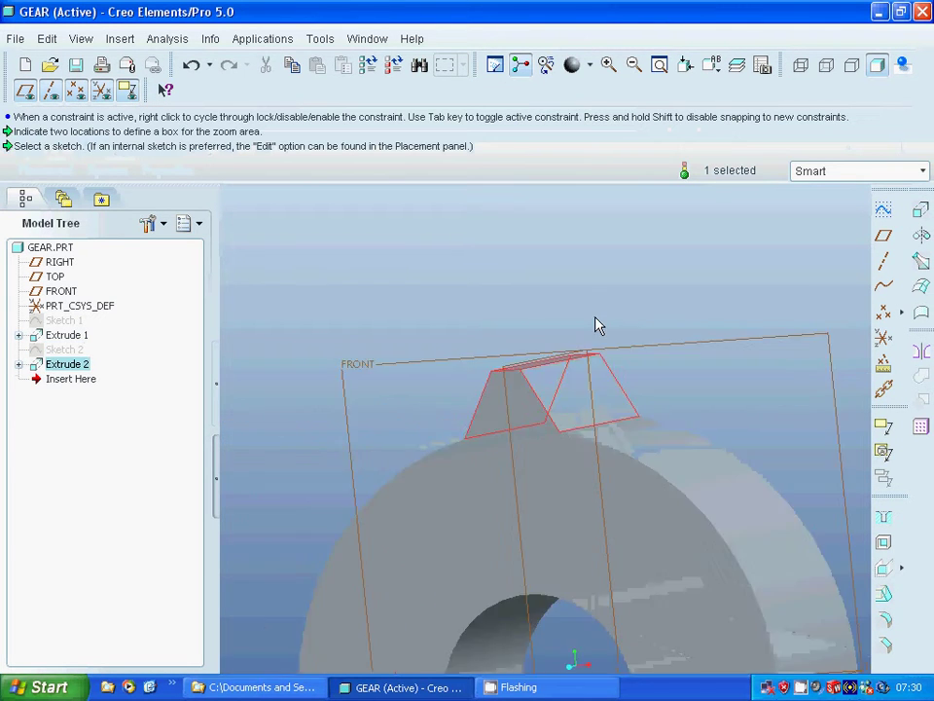
click(921, 426)
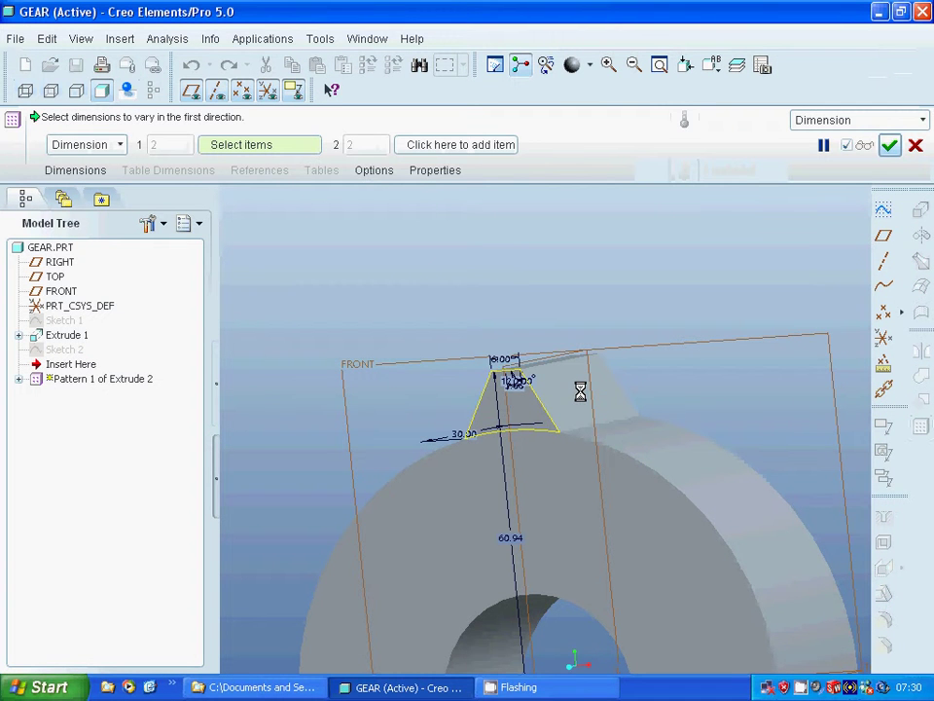
scroll(581, 394, down, 2)
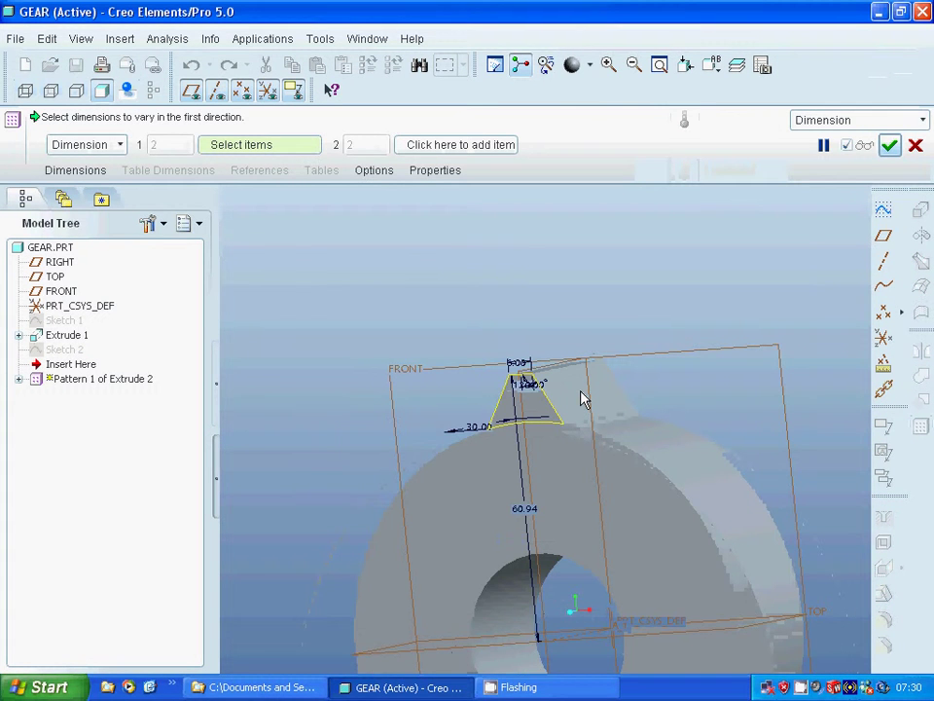
click(119, 145)
click(86, 195)
click(565, 638)
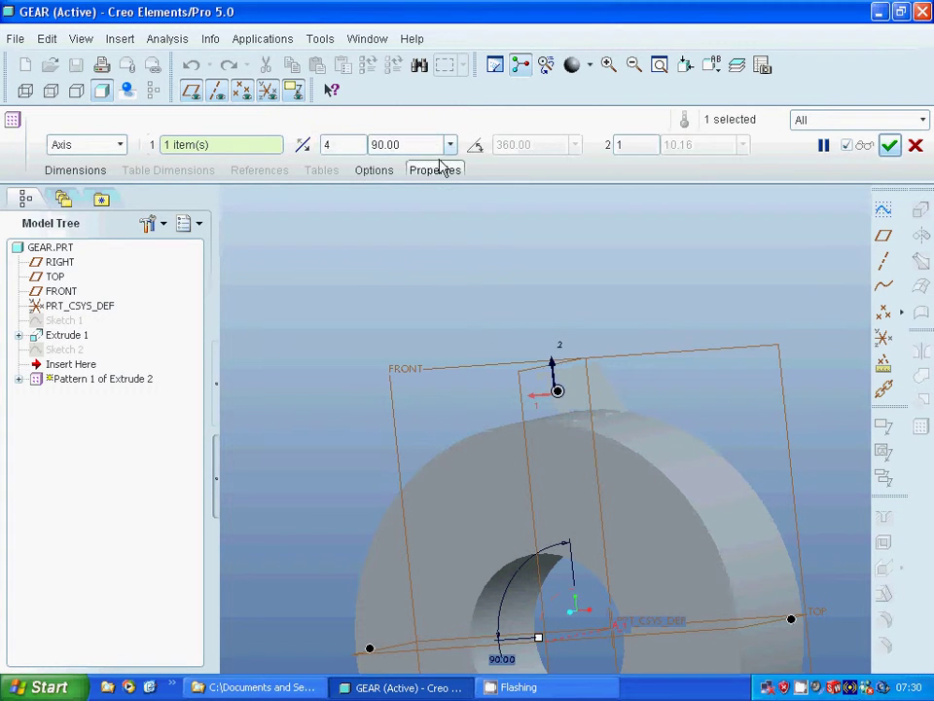
double_click(326, 145)
text(10)
key(Tab)
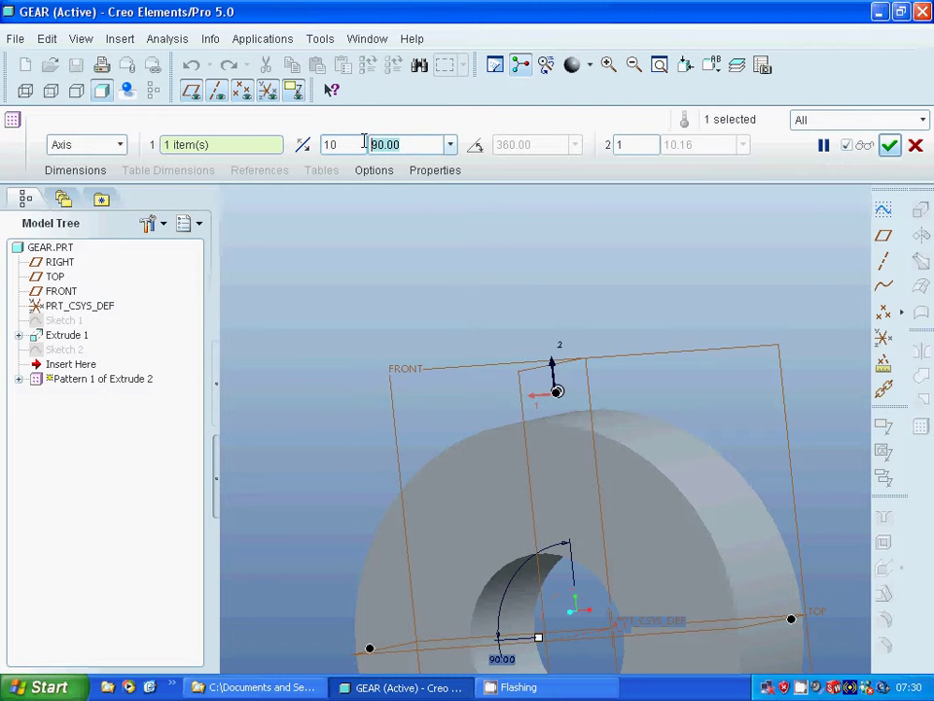
text(36)
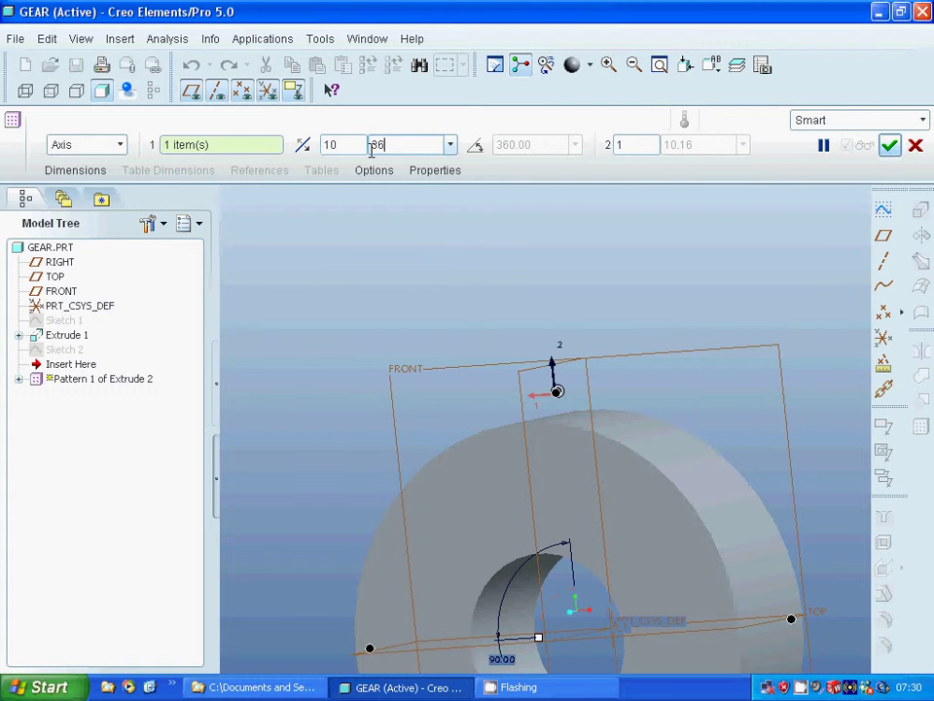
key(Return)
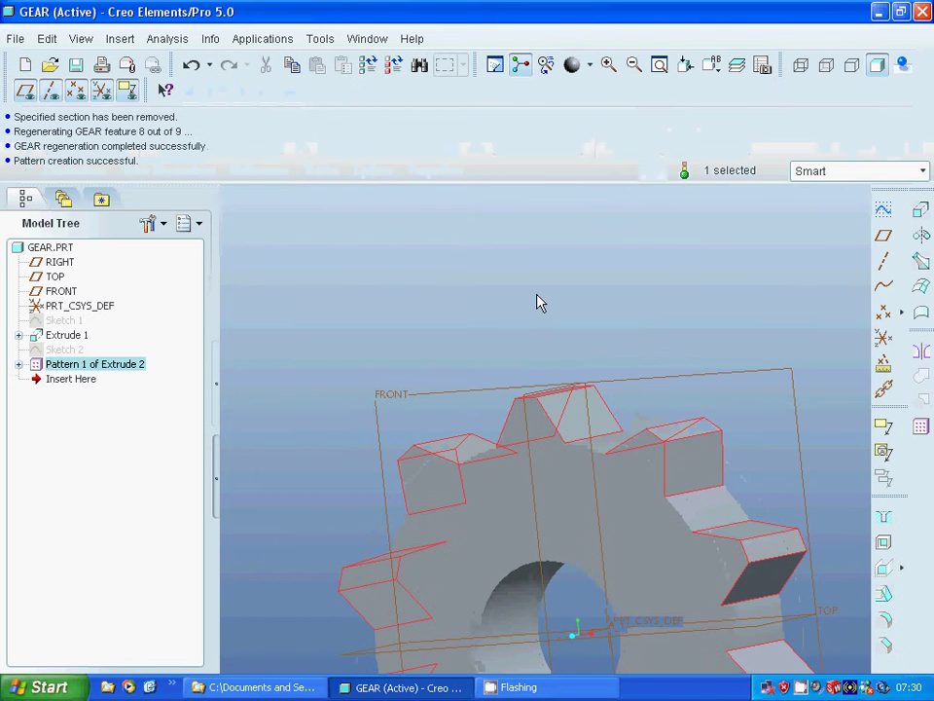
click(484, 308)
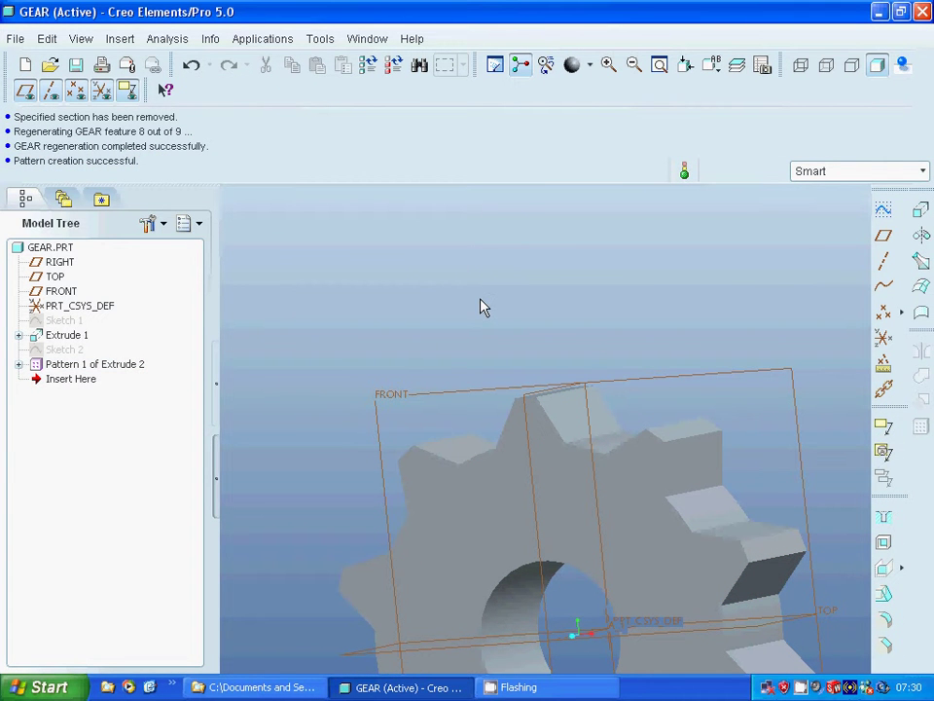
Step: Edit the definition of Pattern 1, changing it to 15 members at 24° spacing
right_click(80, 367)
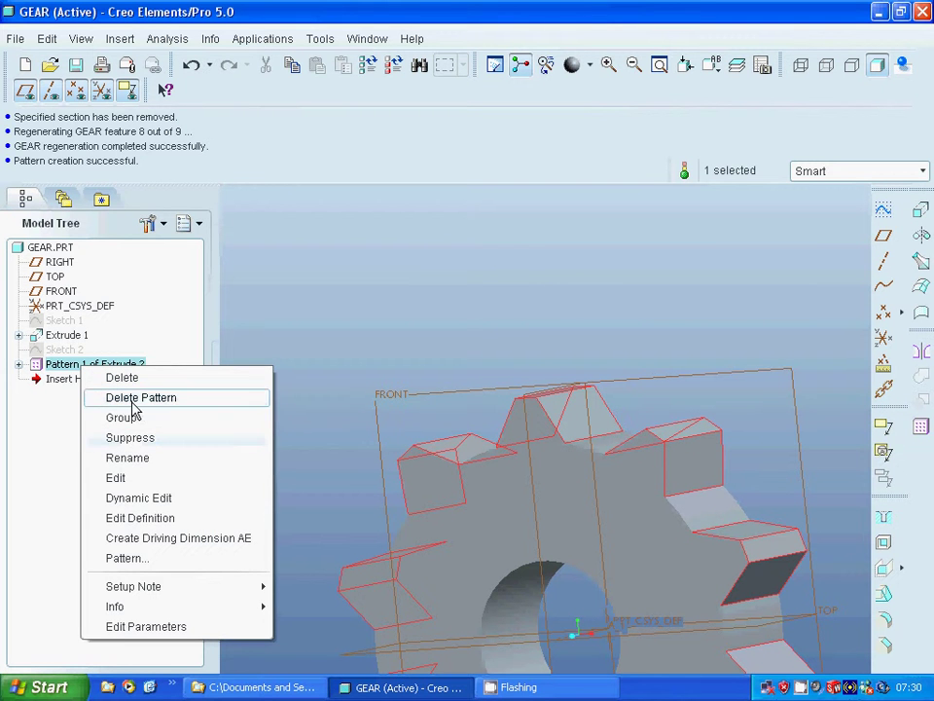
click(141, 518)
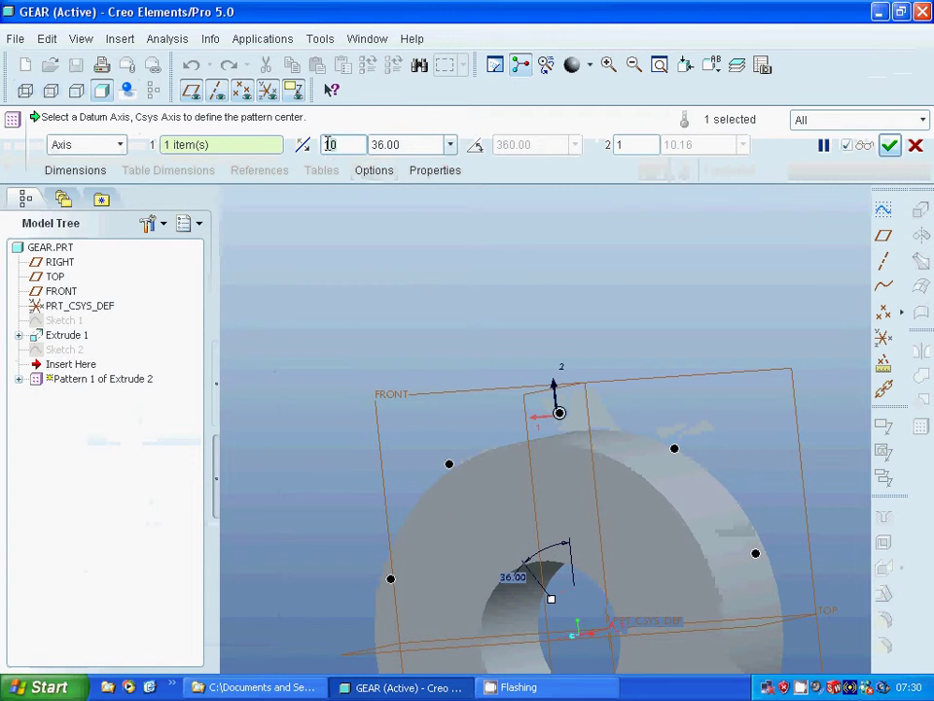
double_click(331, 144)
text(15)
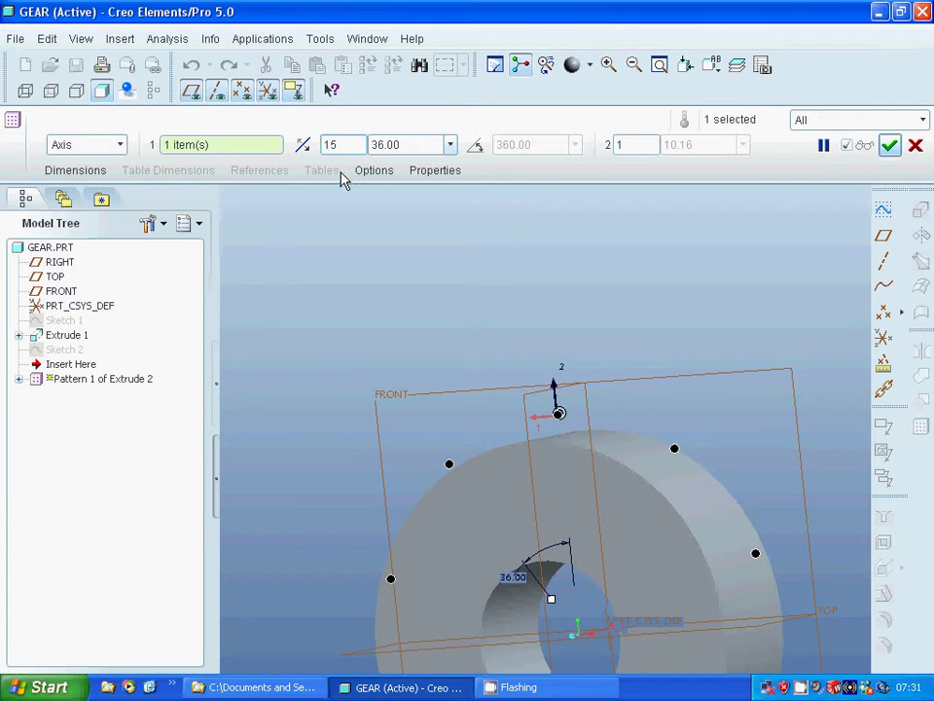
double_click(406, 144)
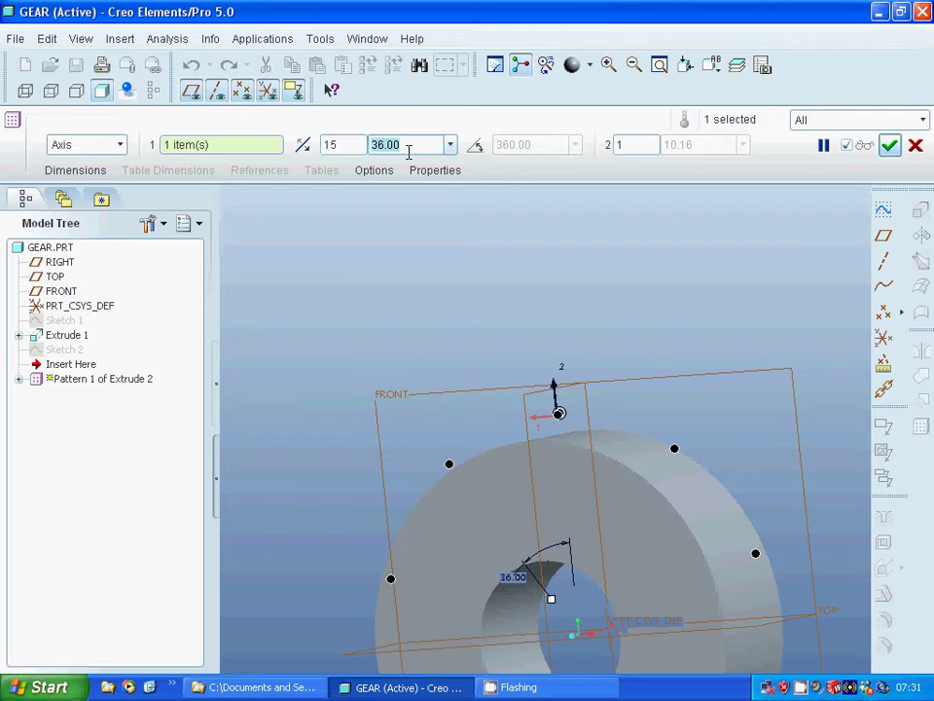
text(24)
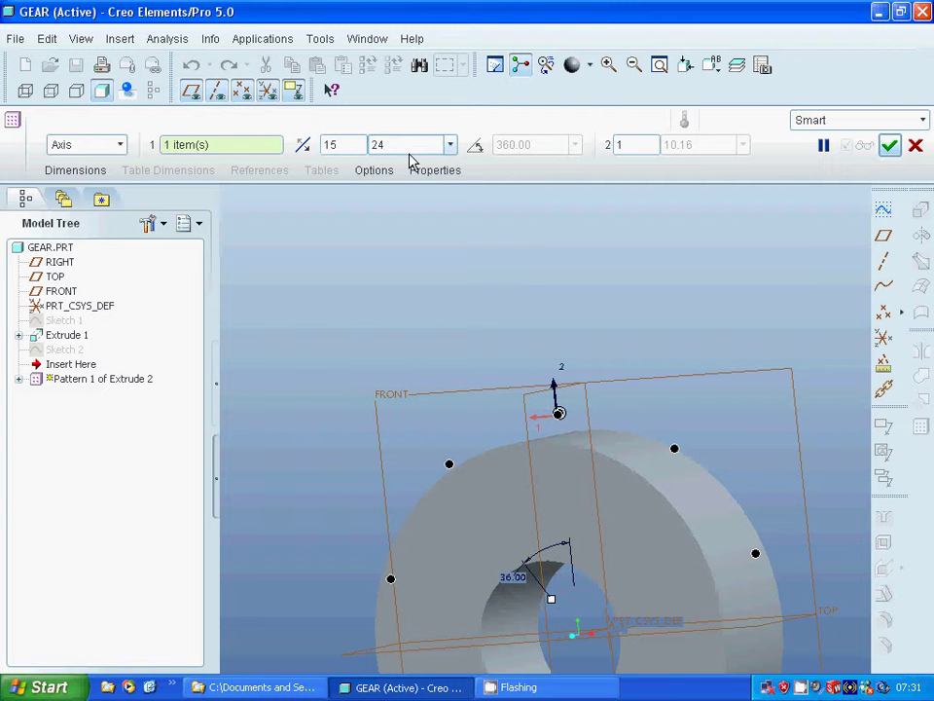
key(Return)
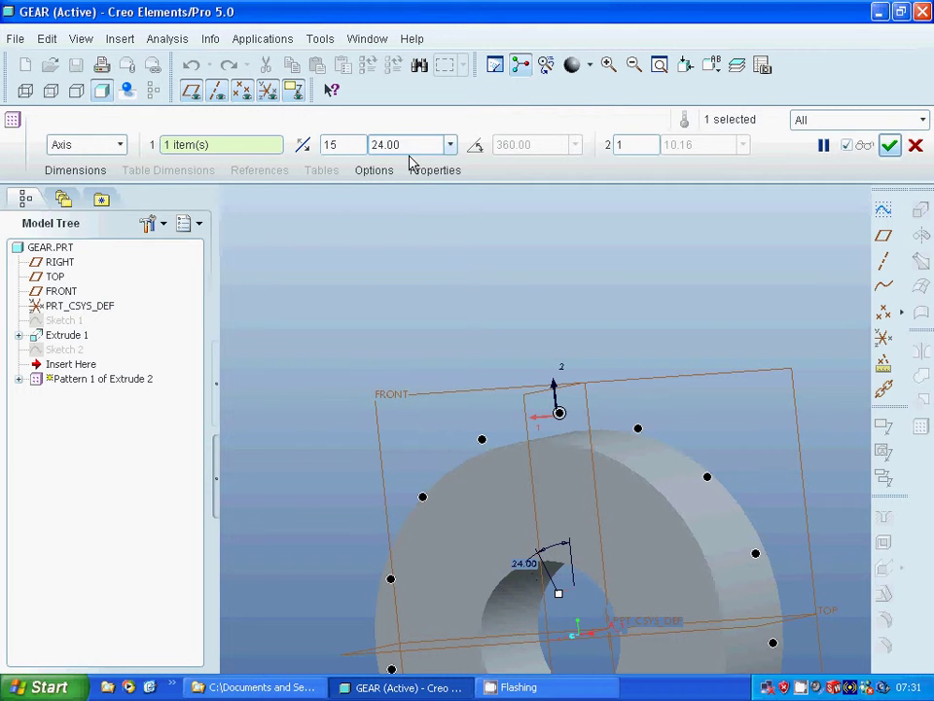
click(890, 148)
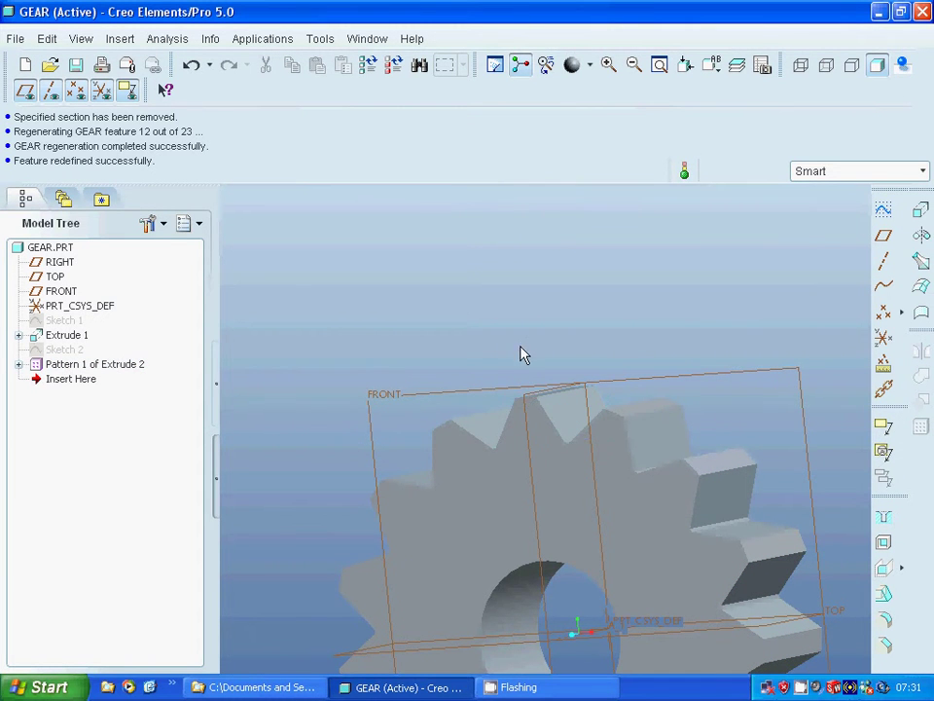
Step: Start Sketch 3 on the RIGHT datum plane and zoom into the gear's top rim corner
click(530, 407)
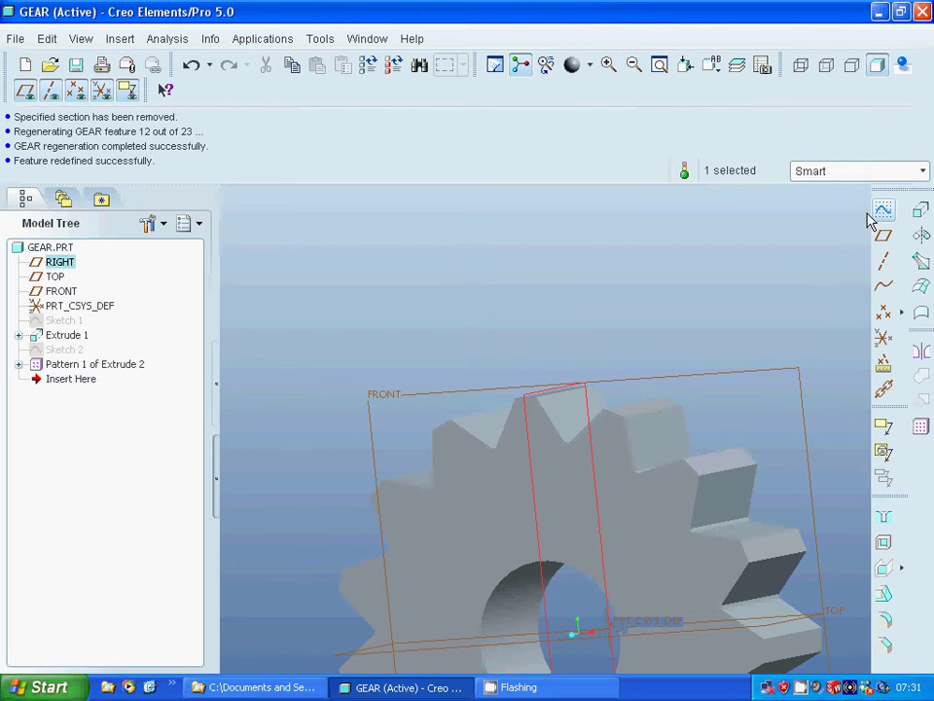
click(882, 210)
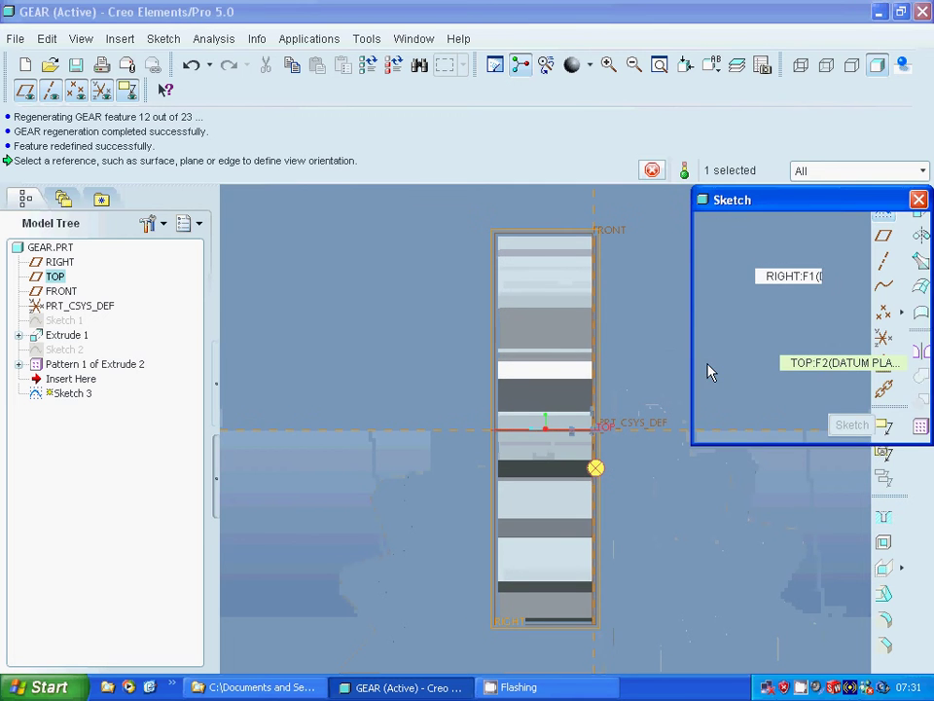
click(849, 436)
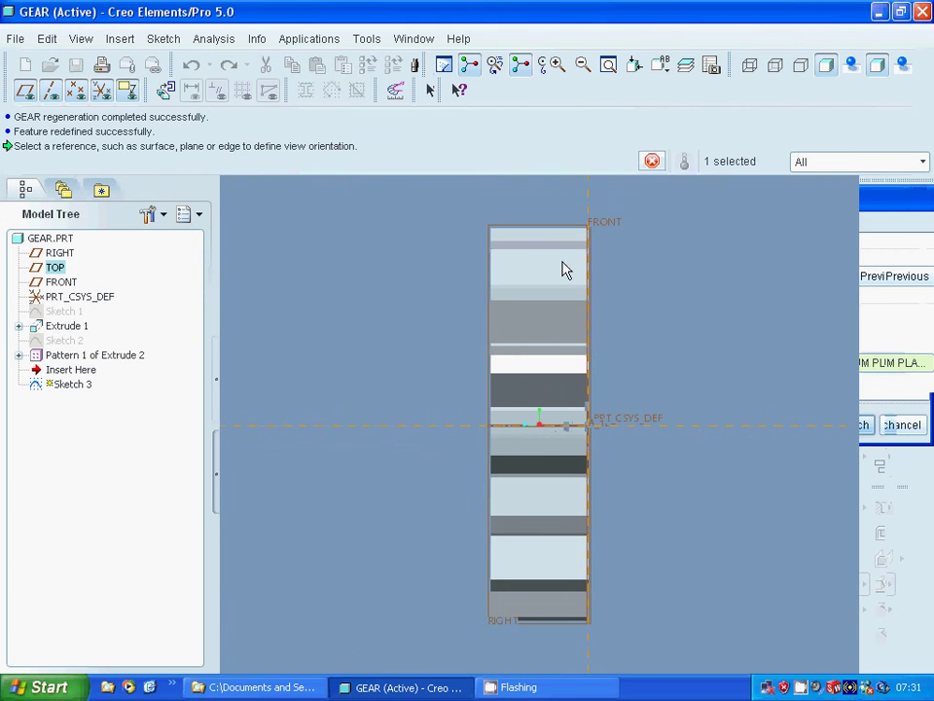
click(557, 64)
click(457, 202)
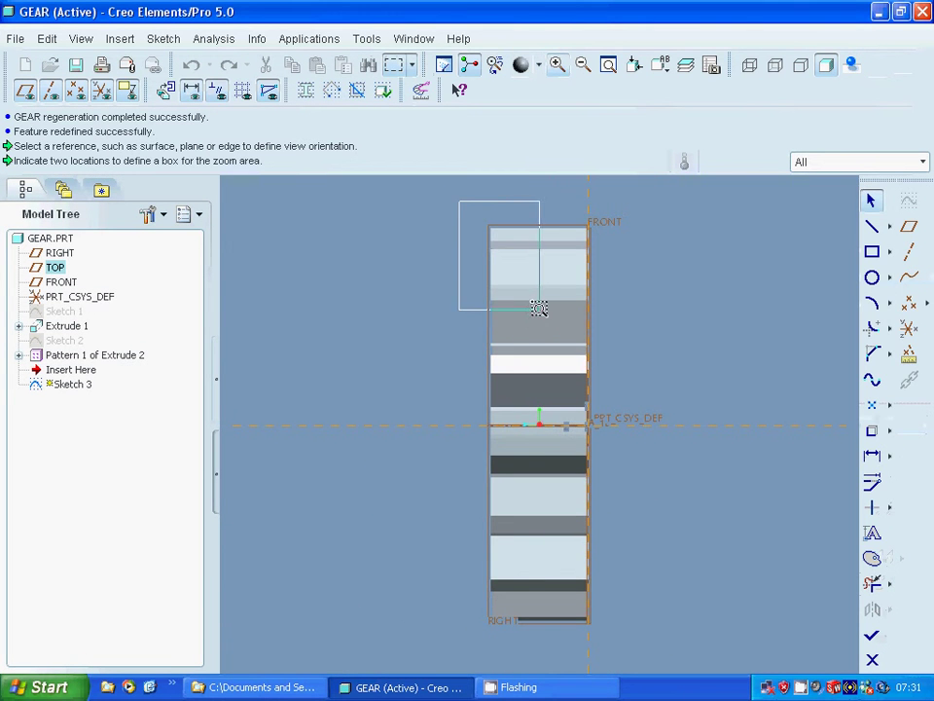
click(538, 316)
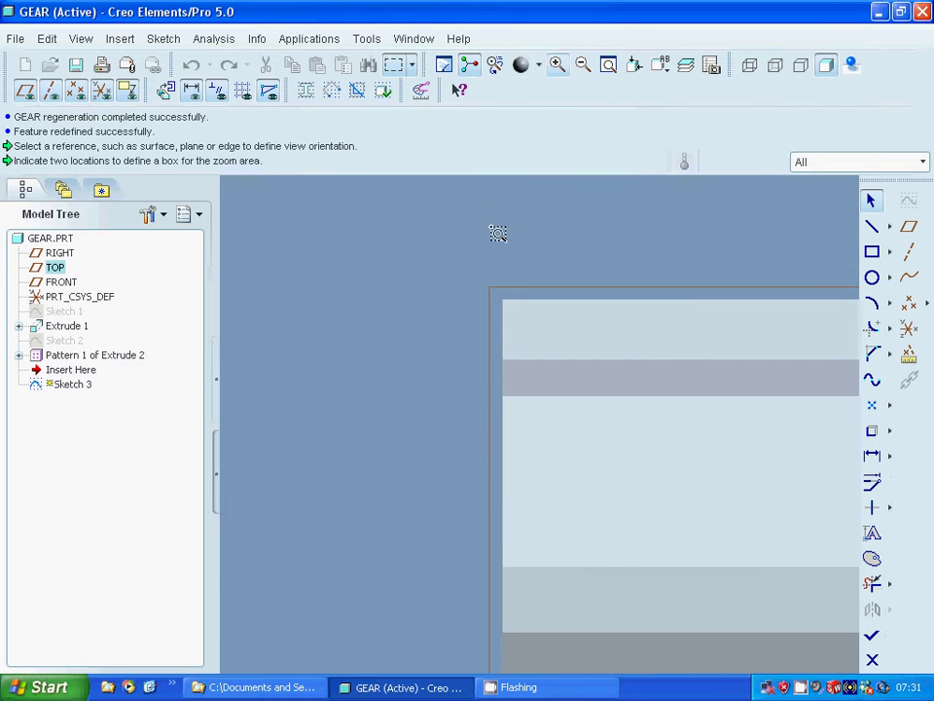
scroll(500, 259, up, 1)
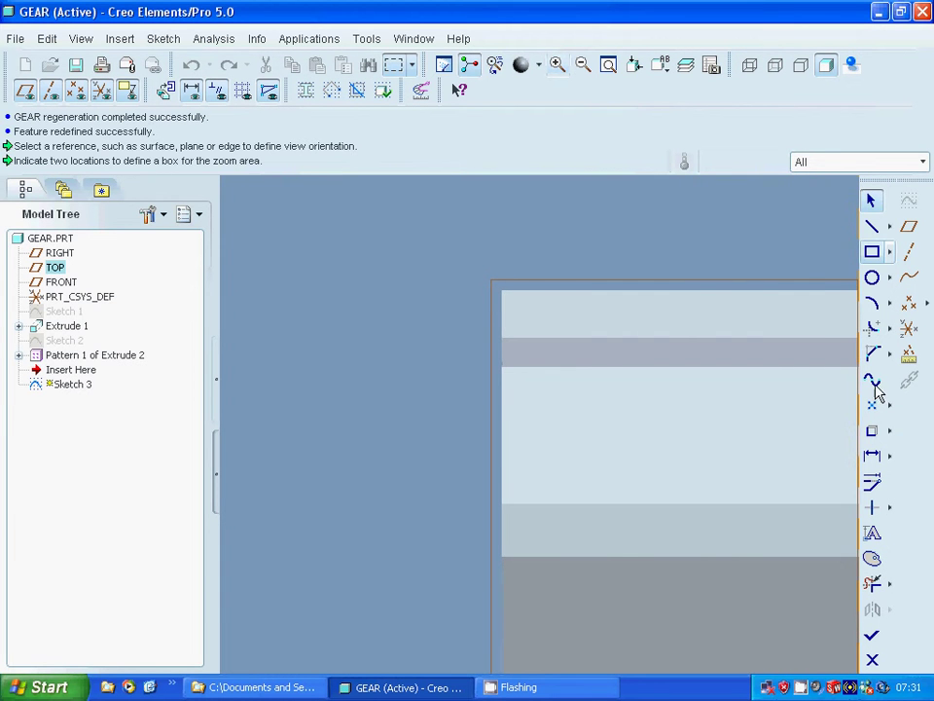
Step: Reference the gear's left side edge and top edge as sketch entities
click(872, 431)
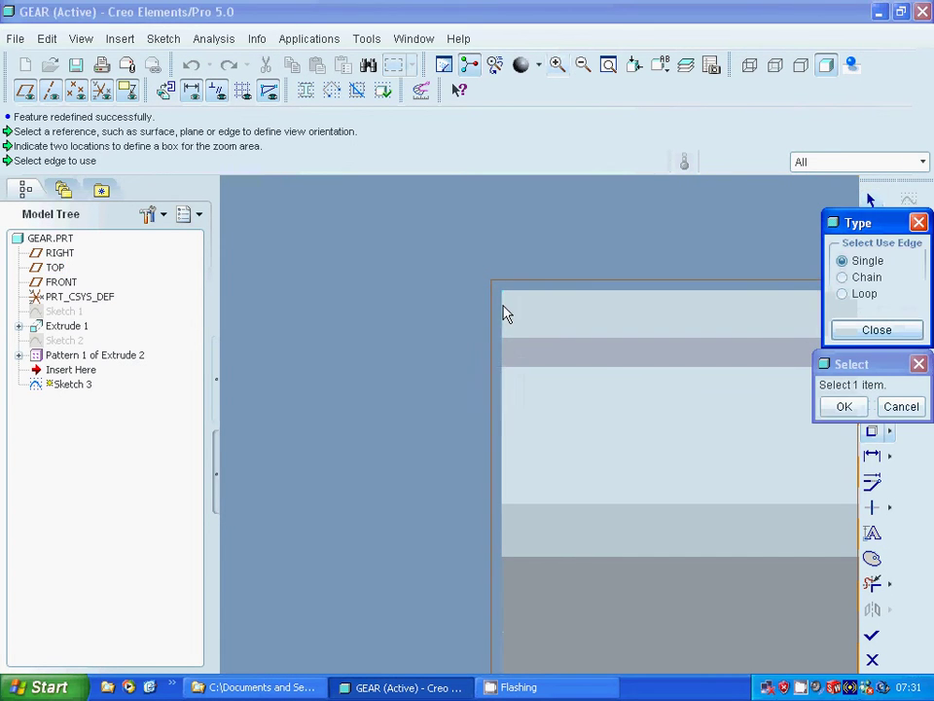
click(502, 313)
click(542, 293)
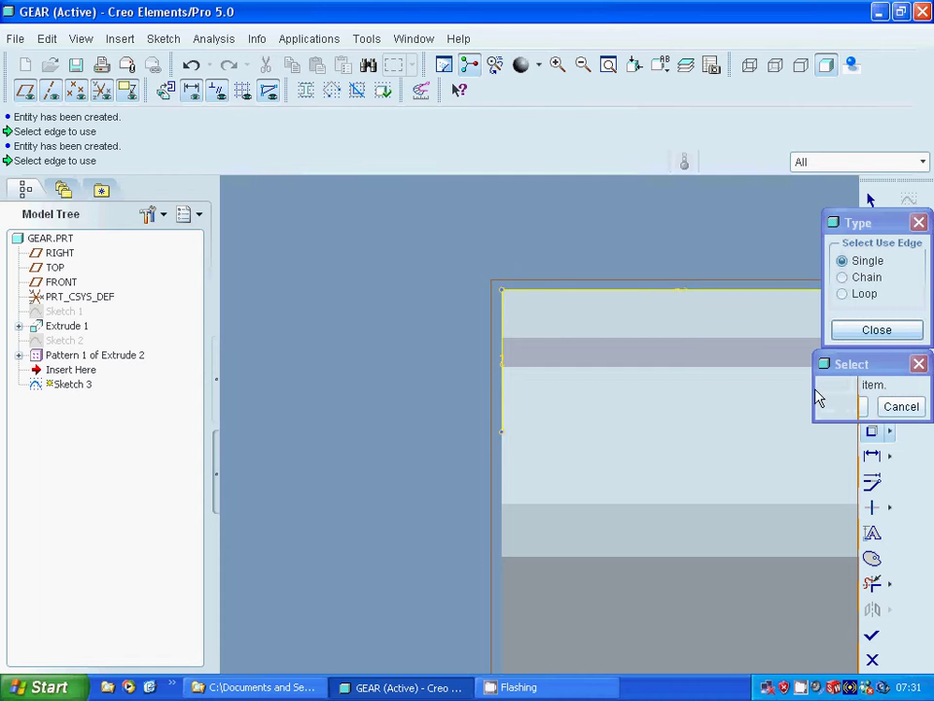
click(876, 330)
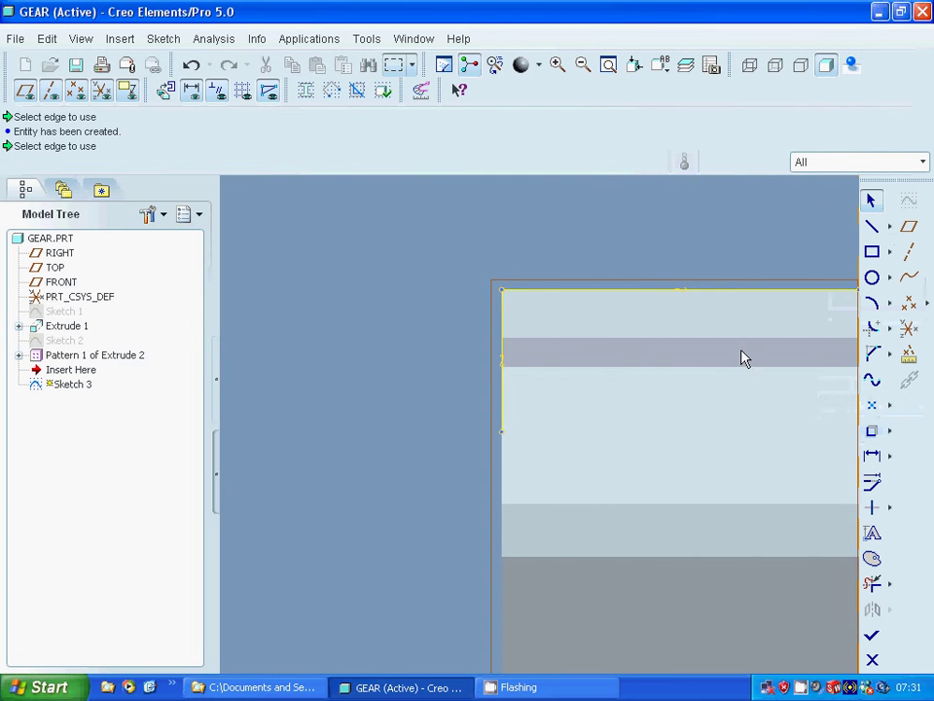
Step: Draw a slanted line from the left edge's lower corner and dimension it 30
click(869, 230)
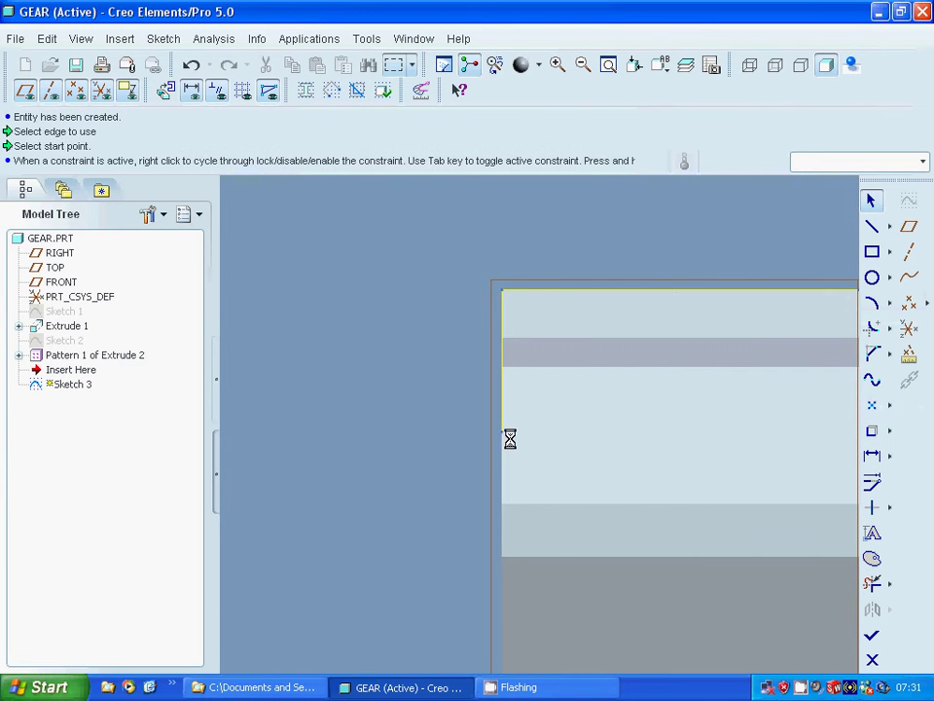
click(503, 433)
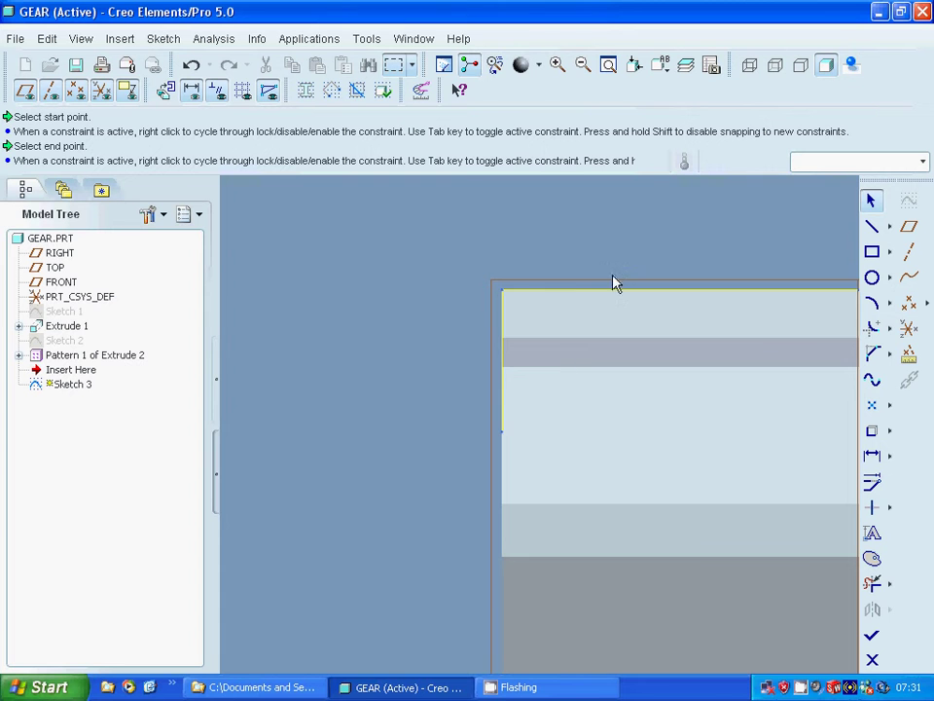
click(621, 259)
middle_click(765, 219)
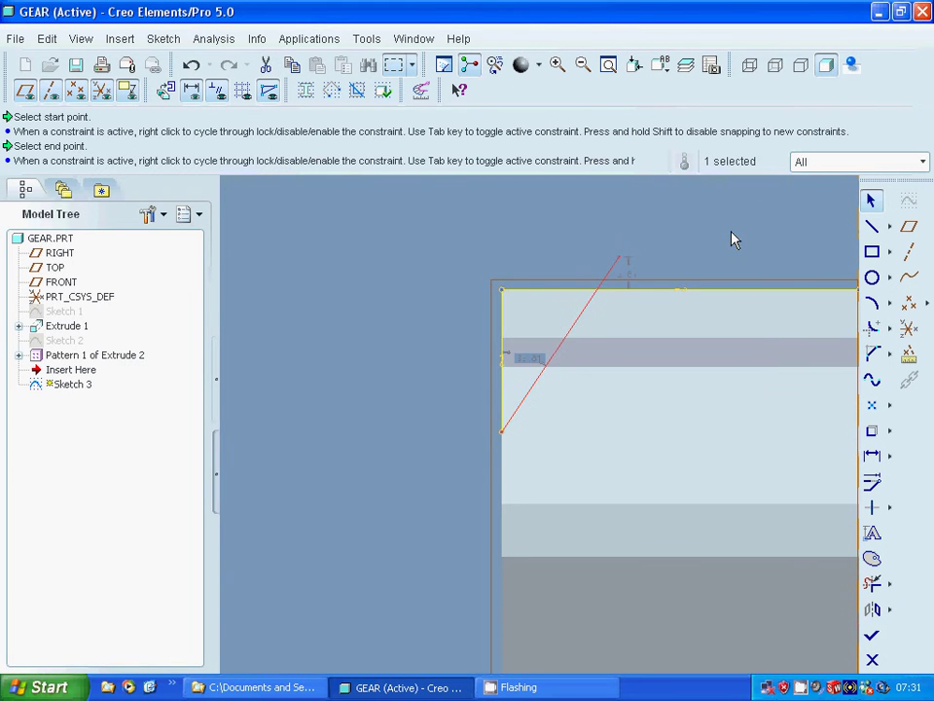
double_click(526, 358)
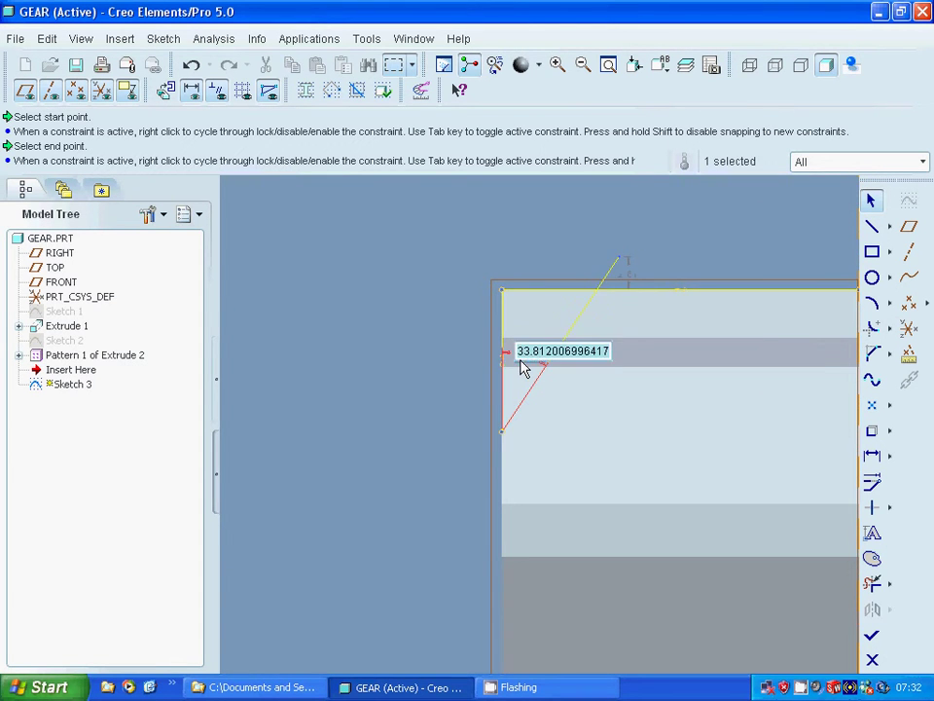
text(30)
key(Return)
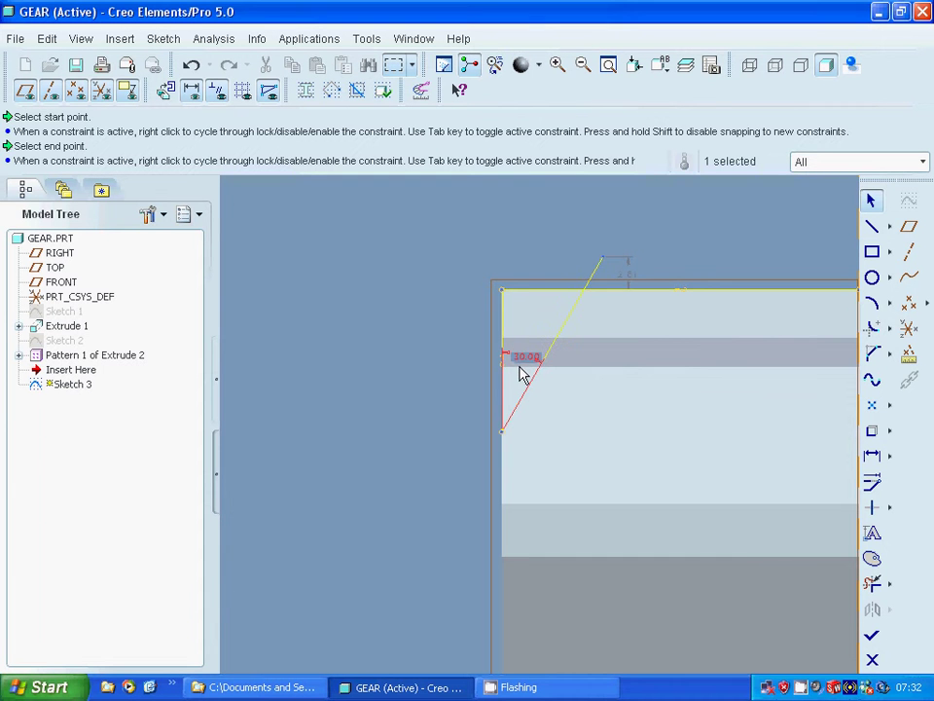
Step: Corner-trim the top edge and the slanted line to meet at a corner
click(891, 587)
click(829, 588)
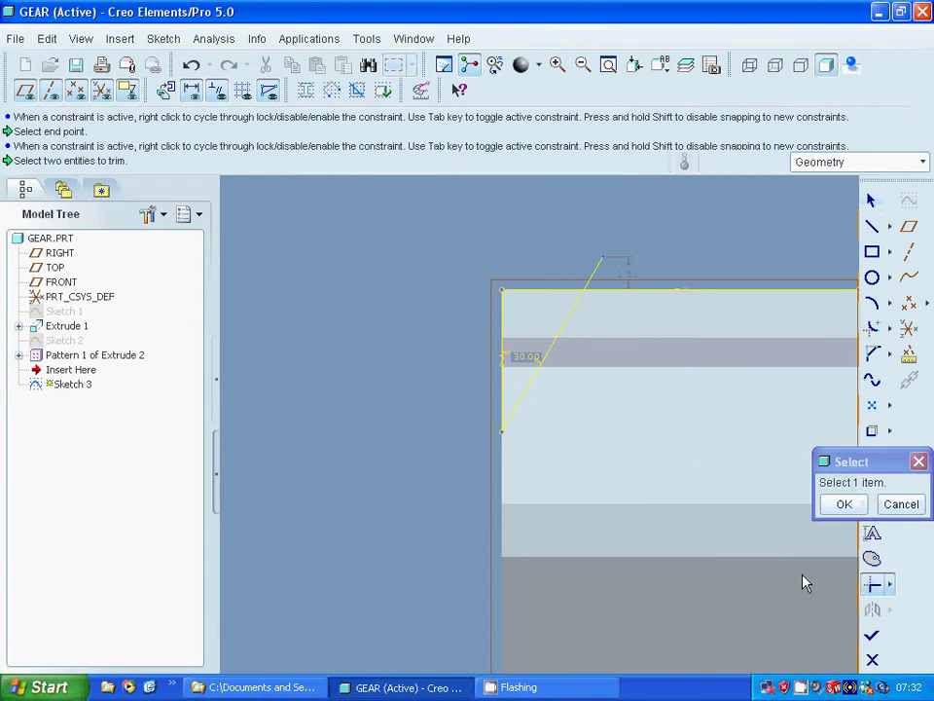
click(554, 316)
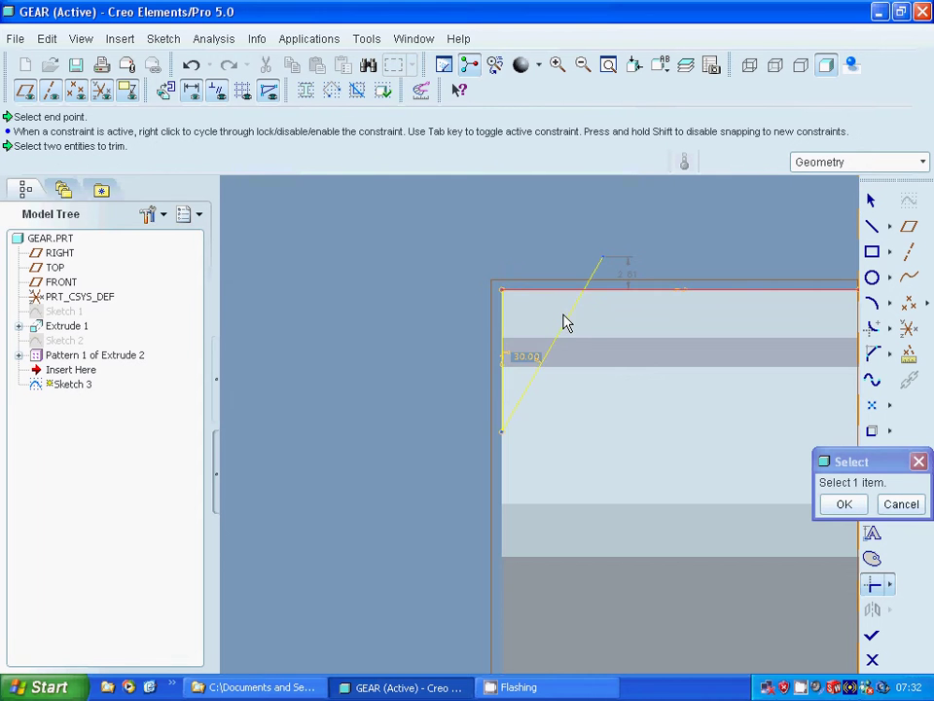
click(571, 319)
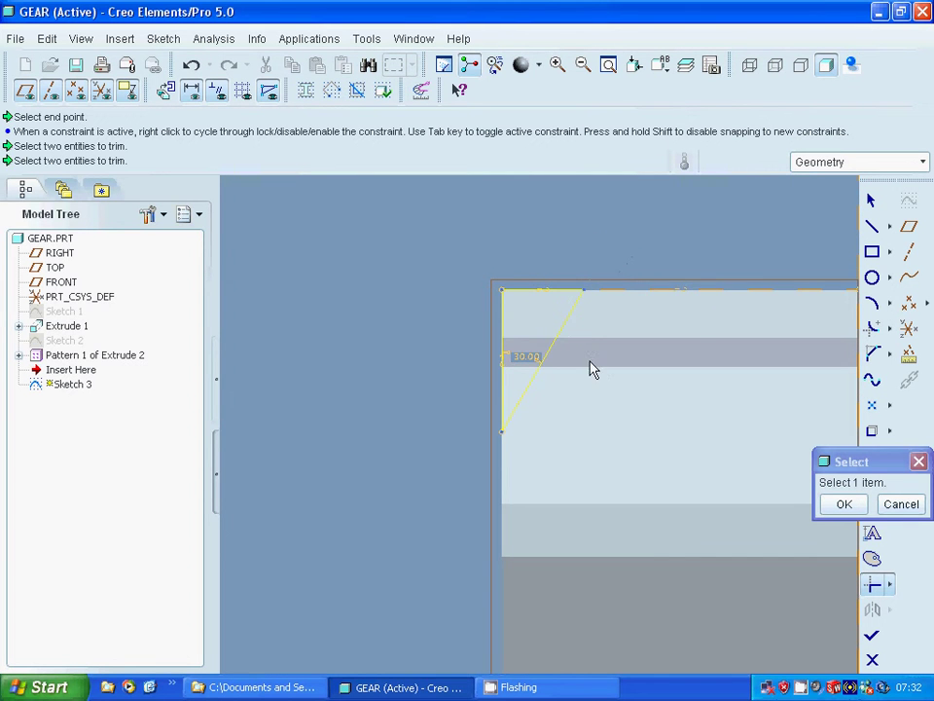
click(844, 505)
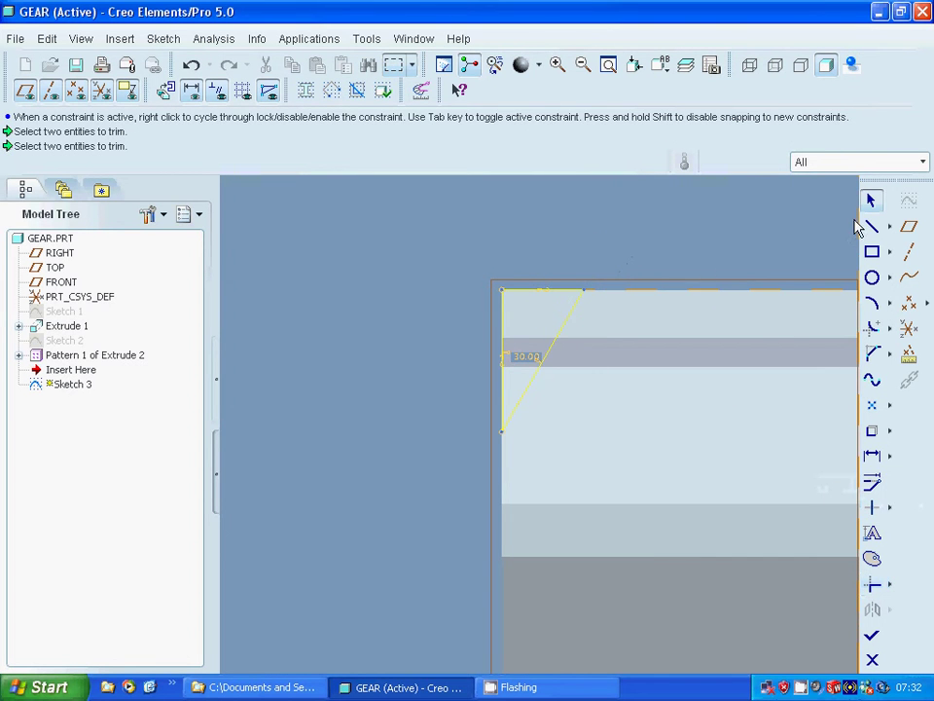
Step: Extrude Sketch 3 as a material-removing cut with side 1 depth 10
click(872, 635)
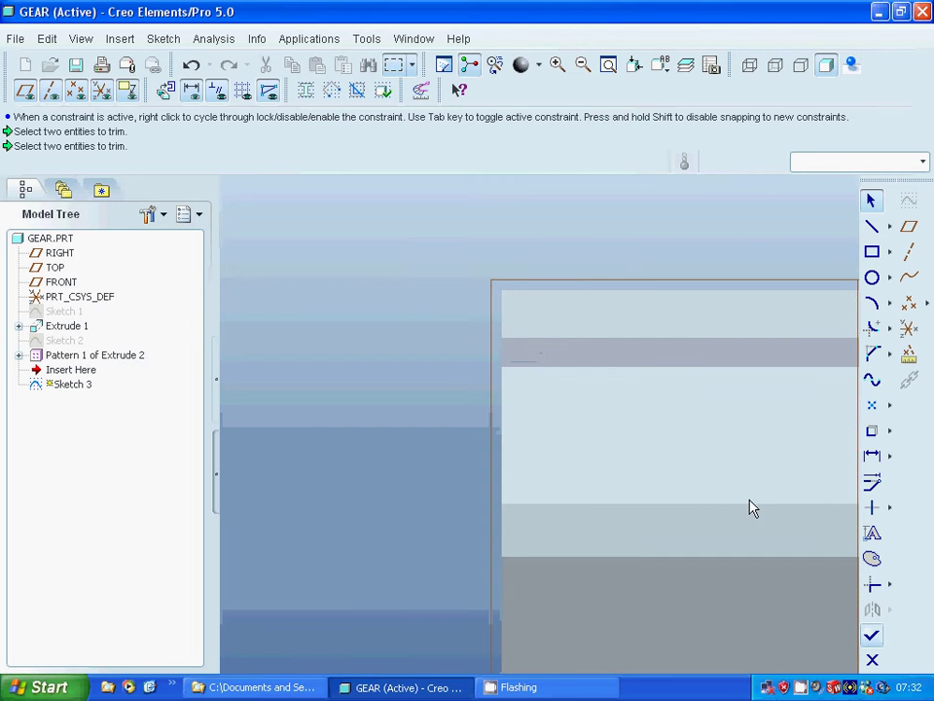
middle_drag(436, 337, 450, 354)
click(920, 199)
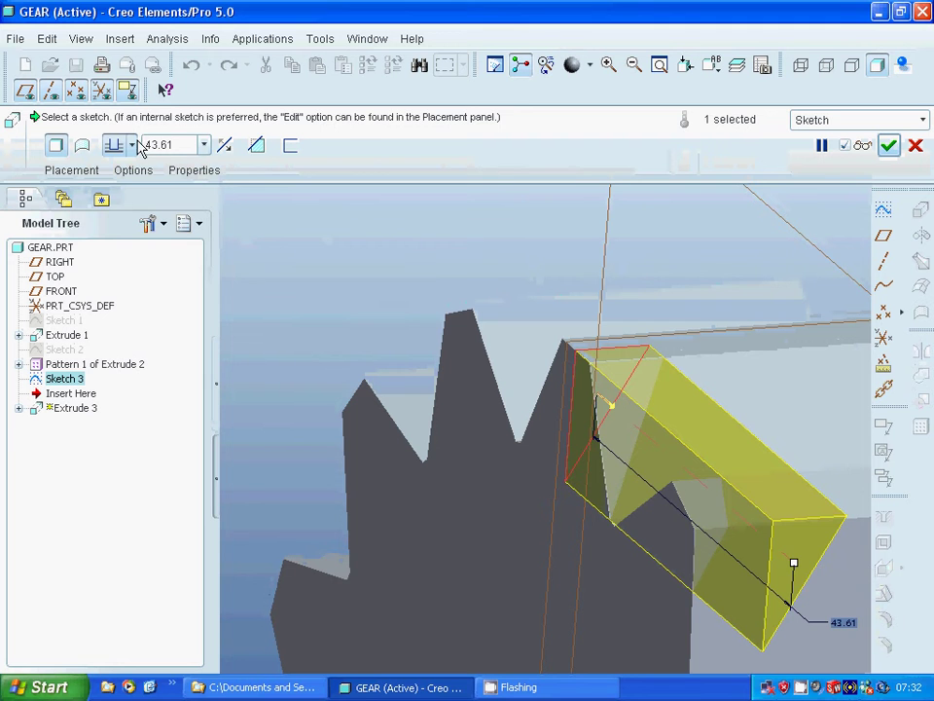
click(256, 148)
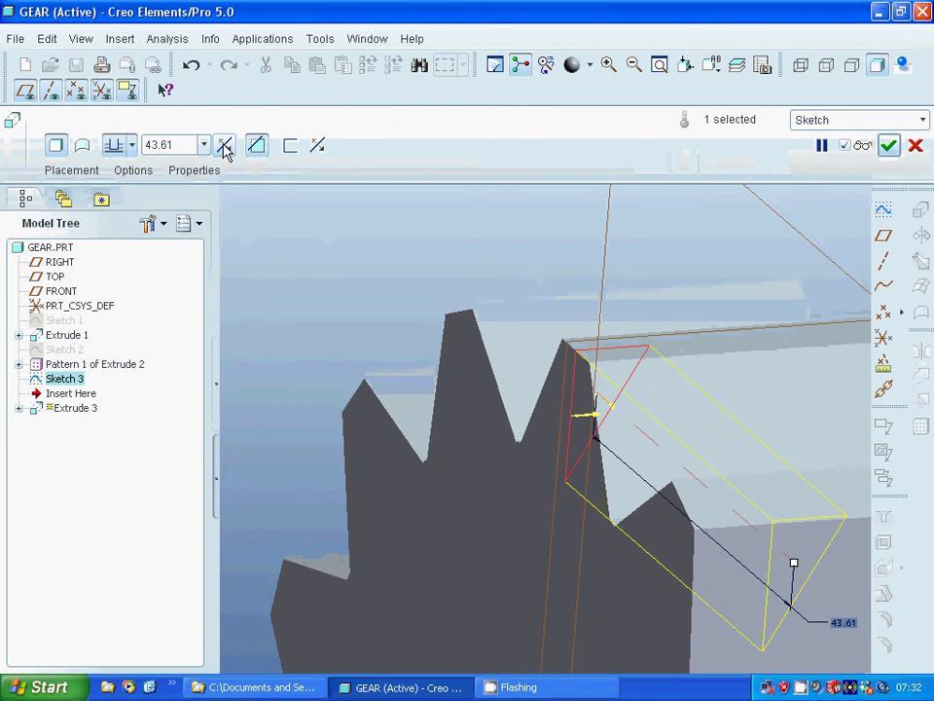
click(204, 145)
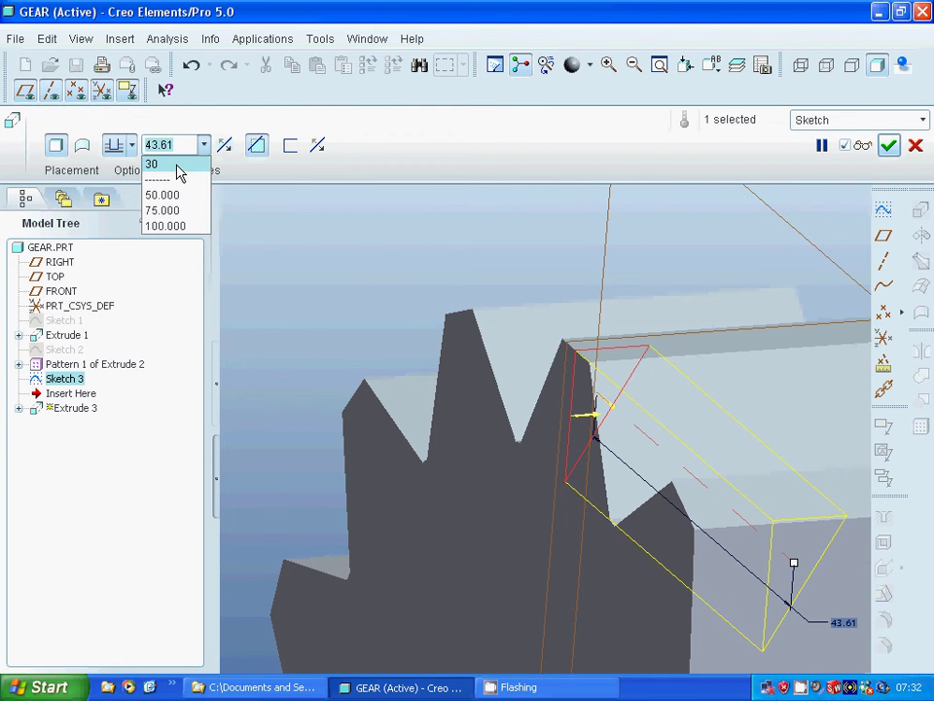
click(252, 232)
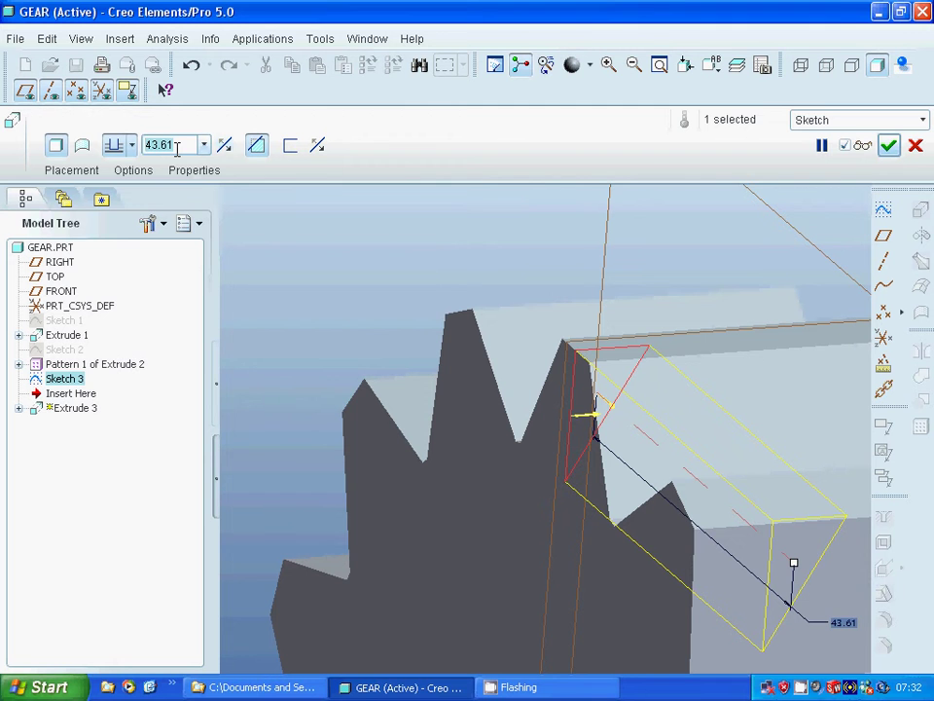
text(10)
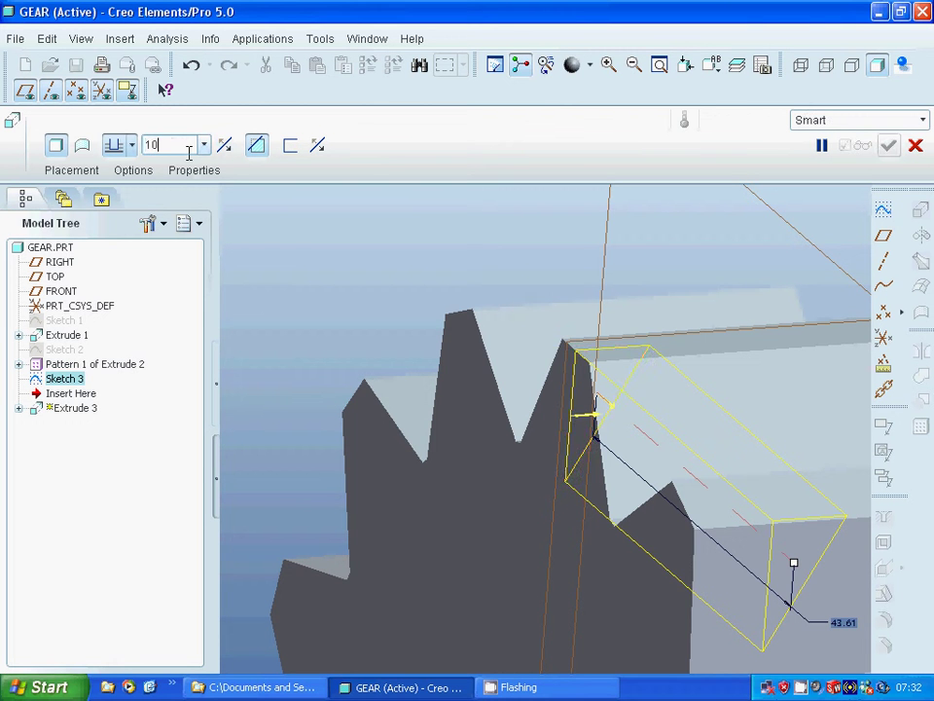
key(Return)
Step: Give side 2 a Blind depth of 10 and finish the tooth-tip cut
mouse_move(291, 263)
middle_down()
mouse_move(306, 263)
mouse_move(284, 248)
middle_up()
click(135, 175)
click(271, 273)
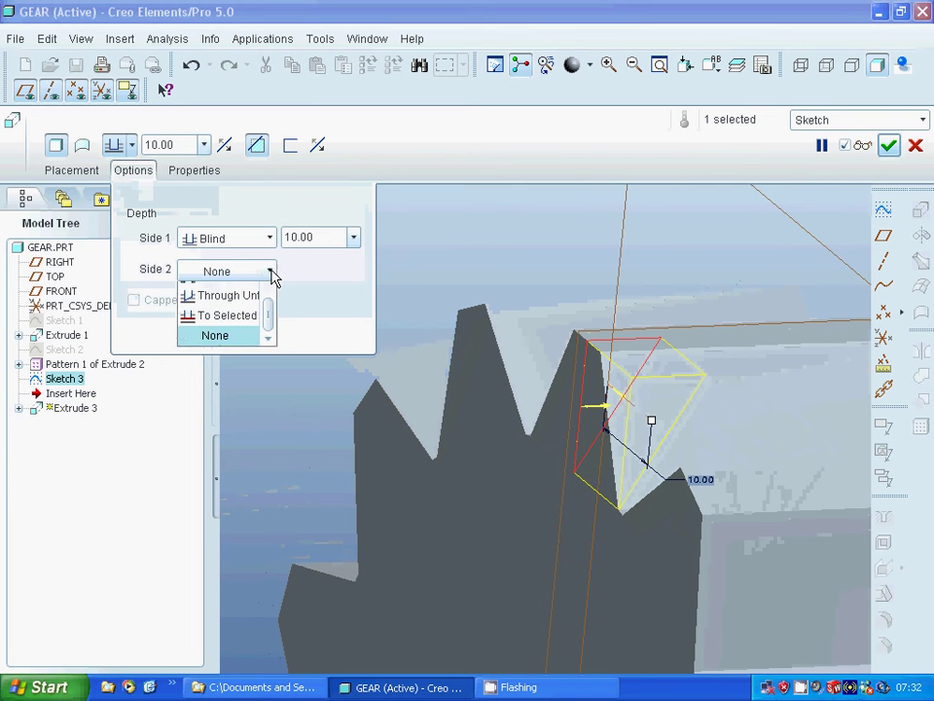
scroll(269, 311, up, 3)
click(235, 292)
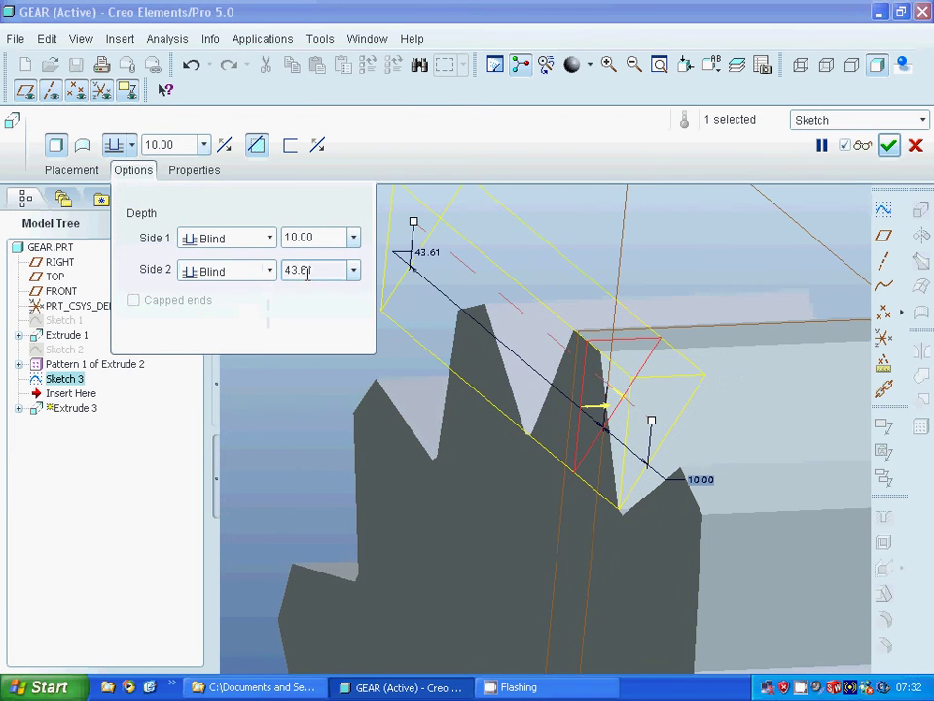
drag(307, 274, 284, 270)
text(10)
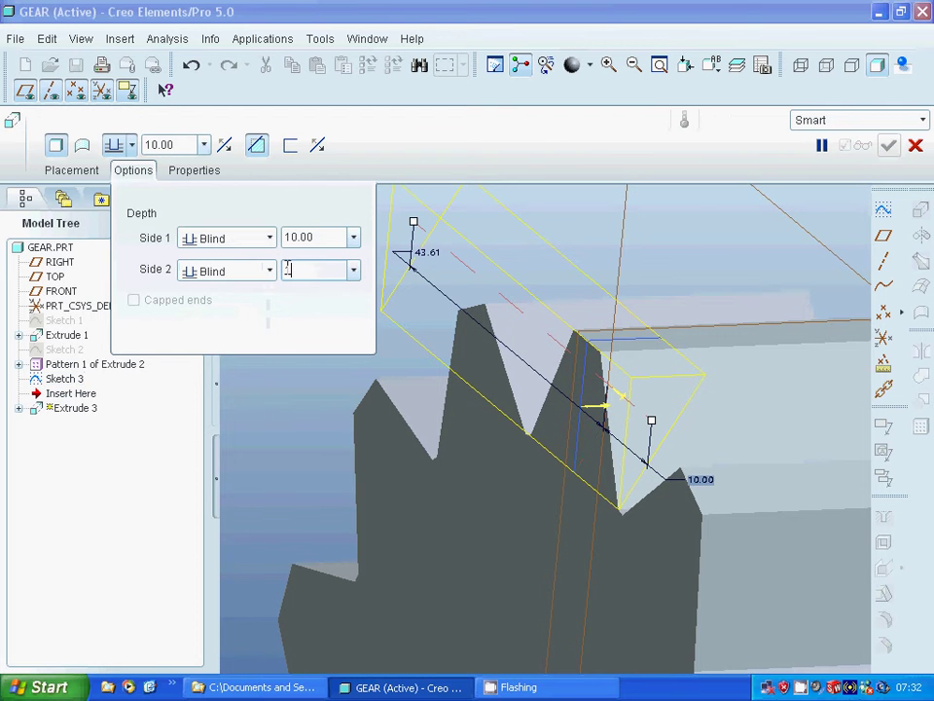
key(Return)
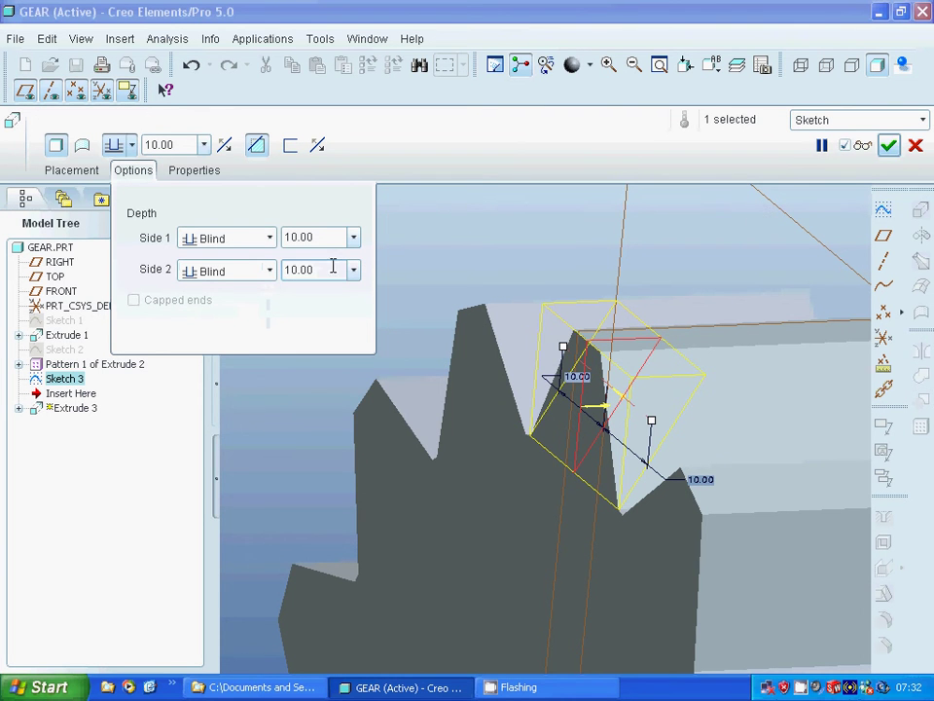
click(889, 145)
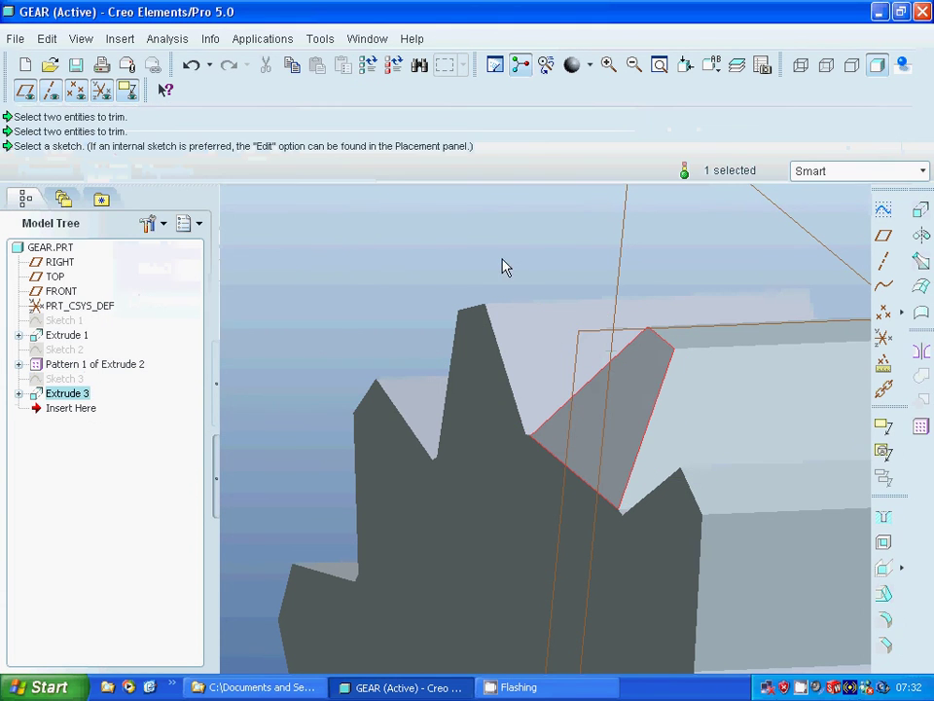
Step: Pattern Extrude 3 around the central axis: 15 instances at 24° spacing
click(919, 431)
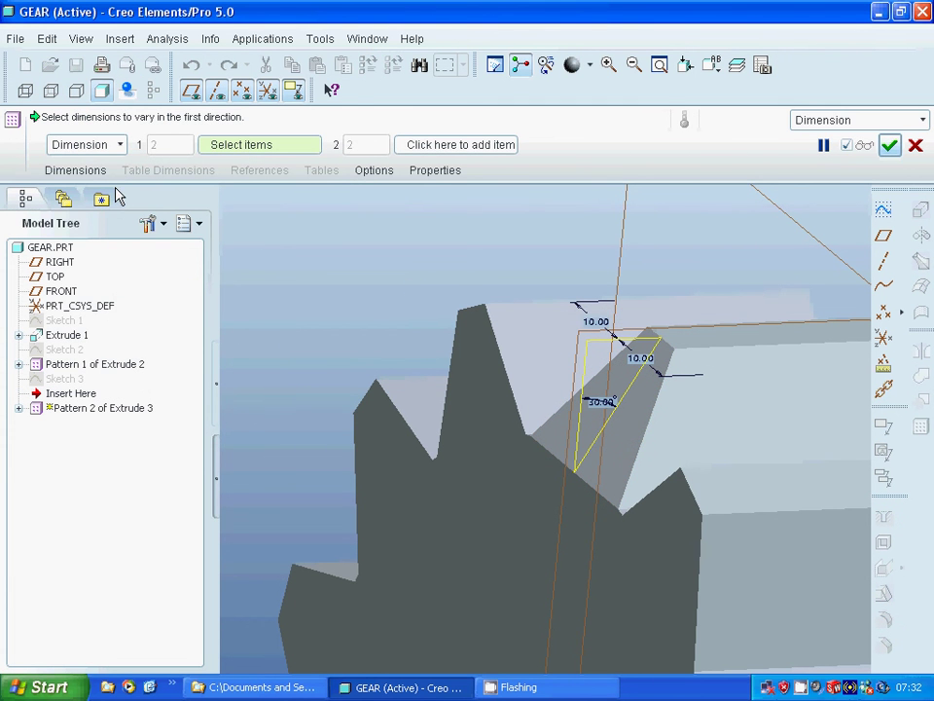
click(119, 145)
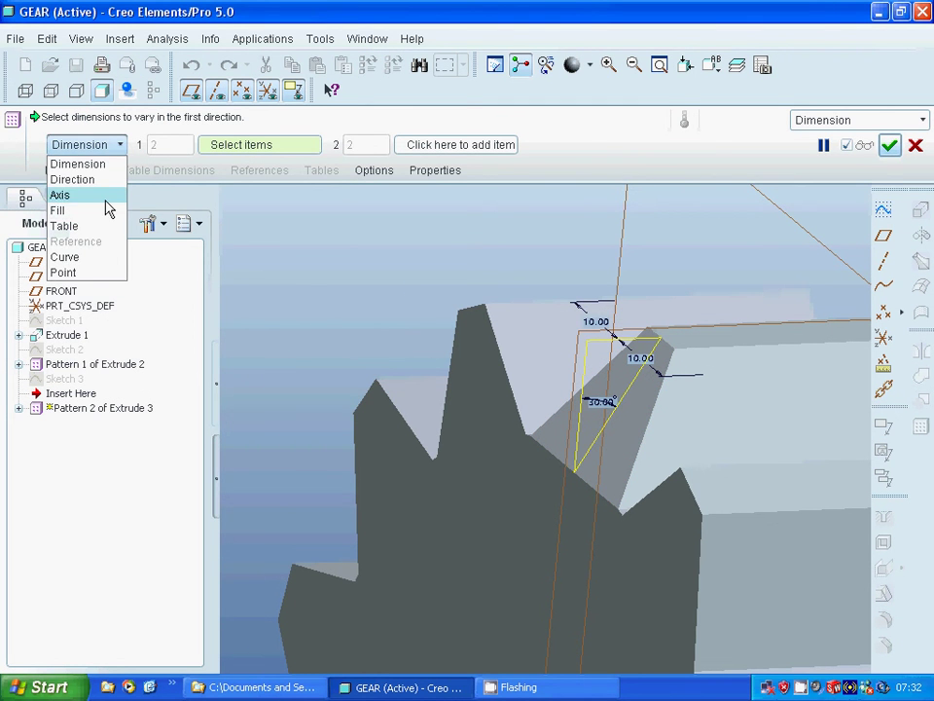
click(60, 196)
scroll(343, 309, up, 3)
scroll(344, 308, up, 4)
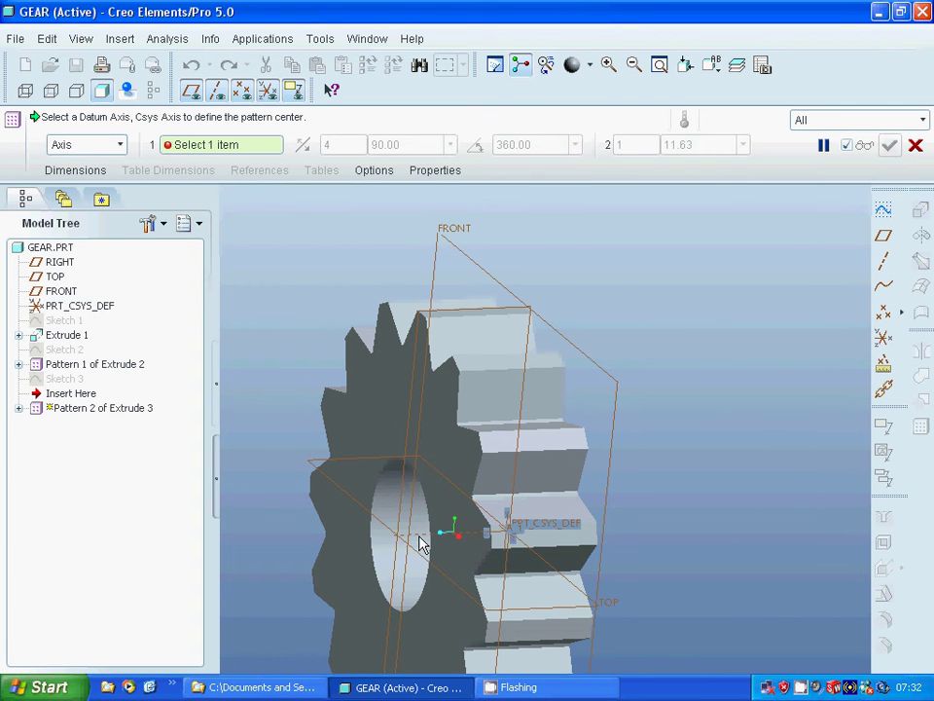
click(420, 541)
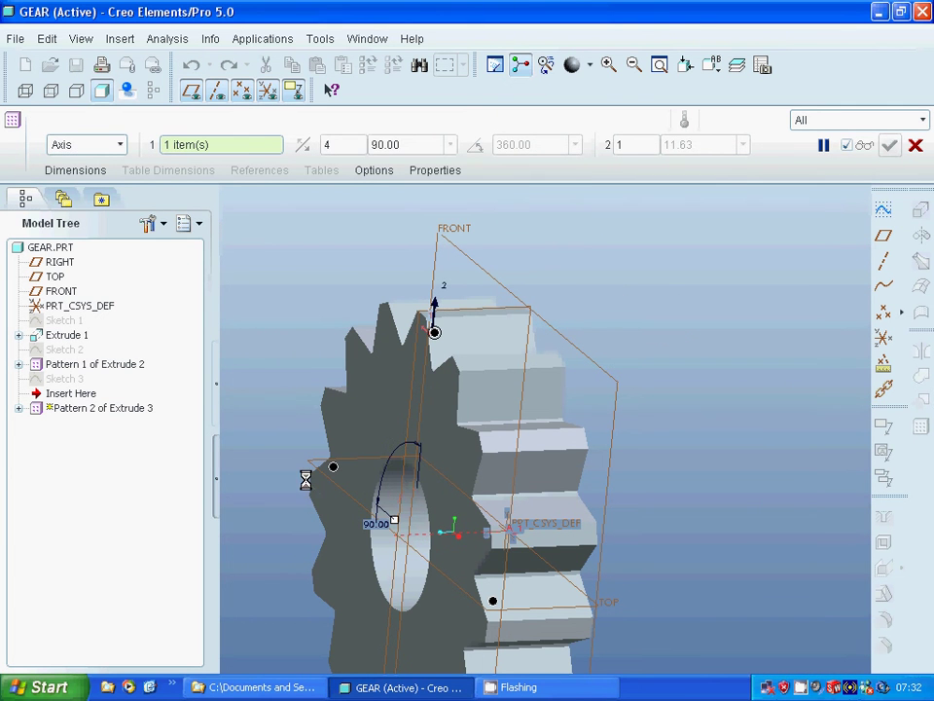
double_click(331, 144)
text(15)
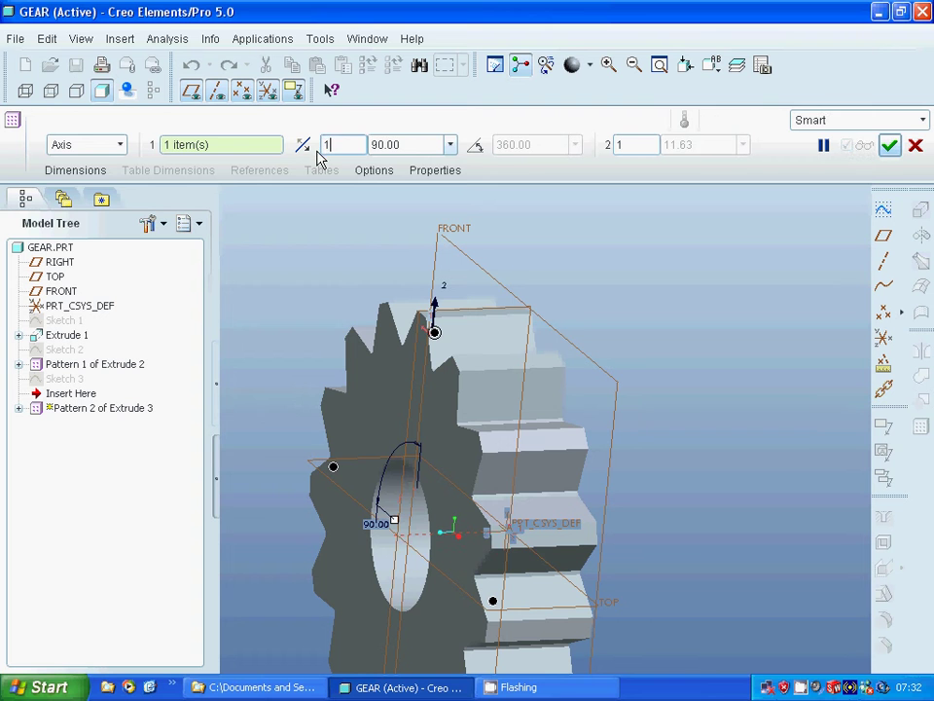
double_click(376, 144)
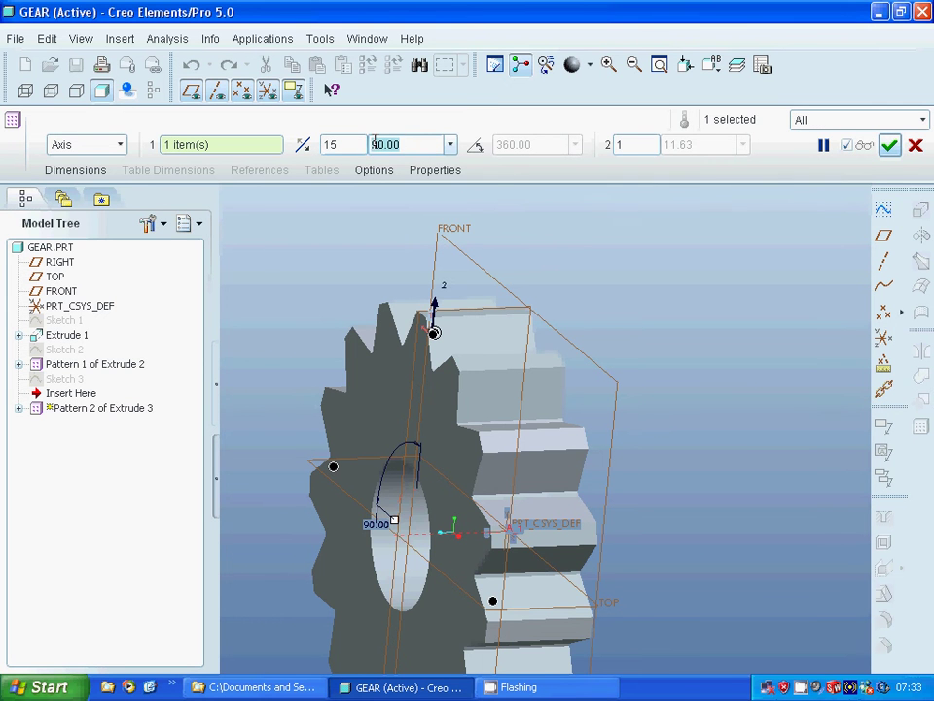
text(24)
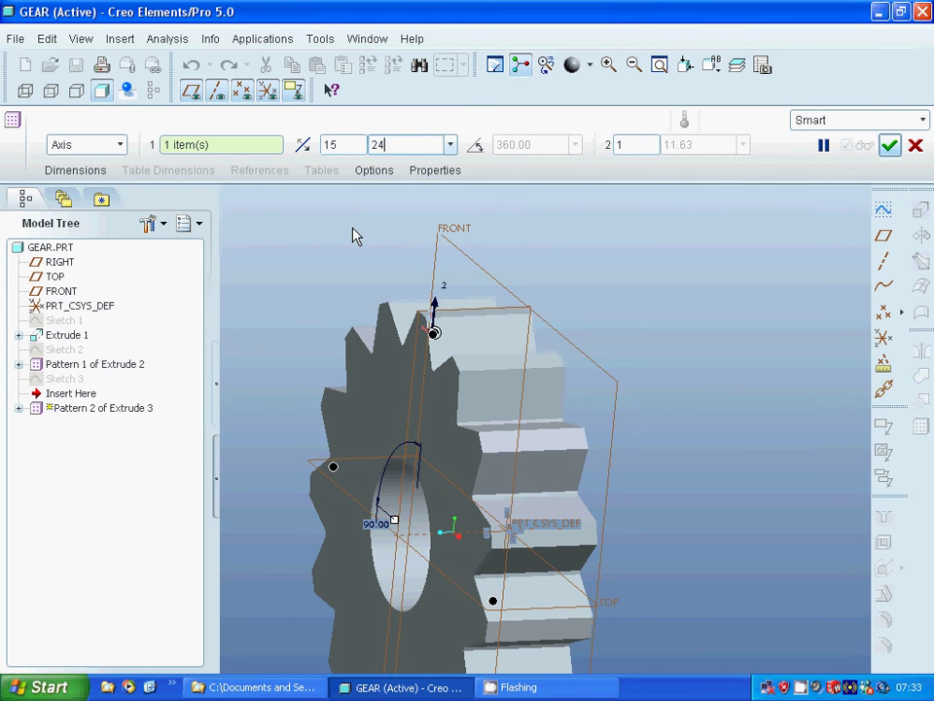
key(Return)
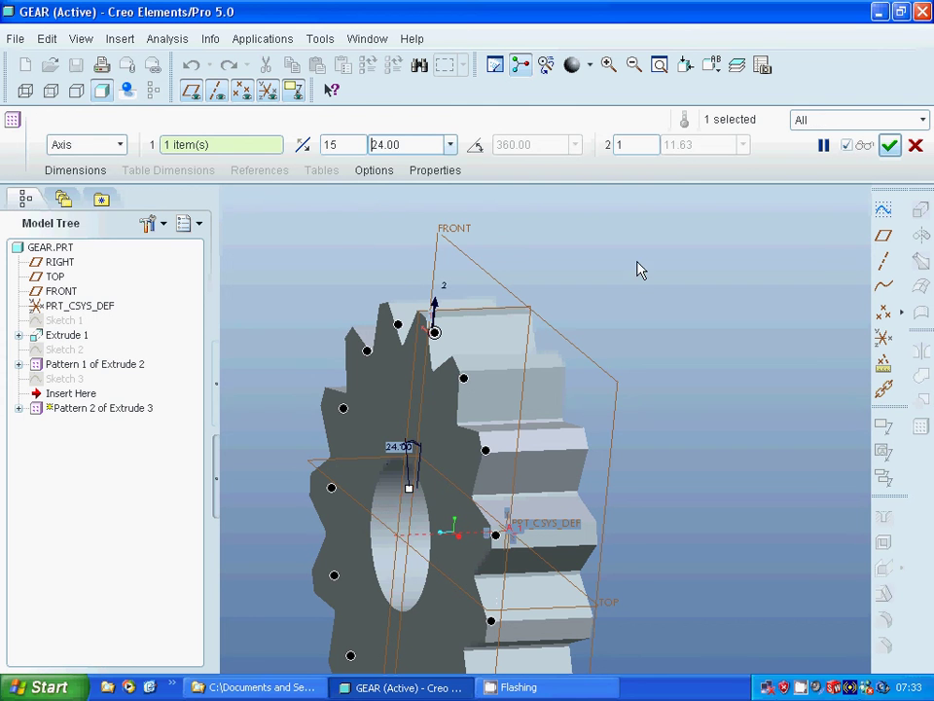
click(890, 145)
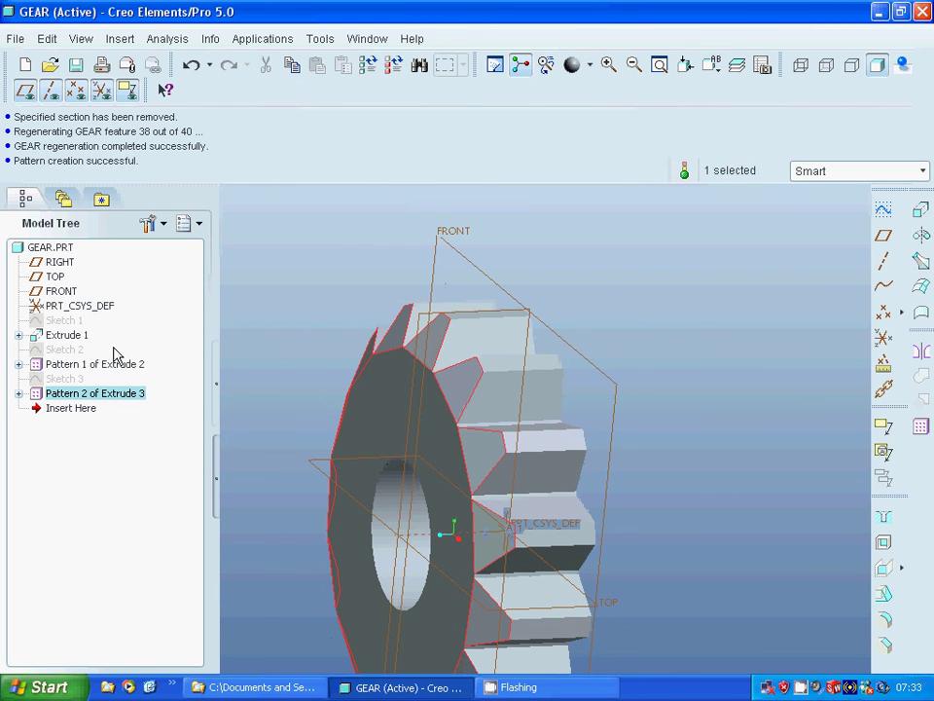
Step: Mirror Extrude 1, Pattern 1 and Pattern 2 about the FRONT plane
click(68, 334)
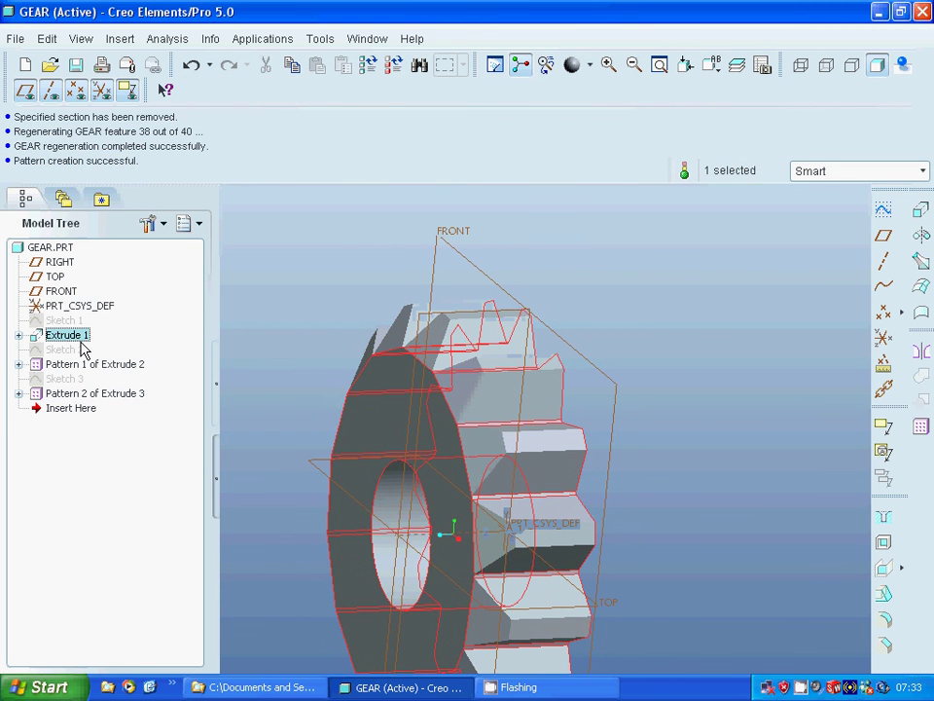
ctrl+click(70, 366)
ctrl+click(84, 394)
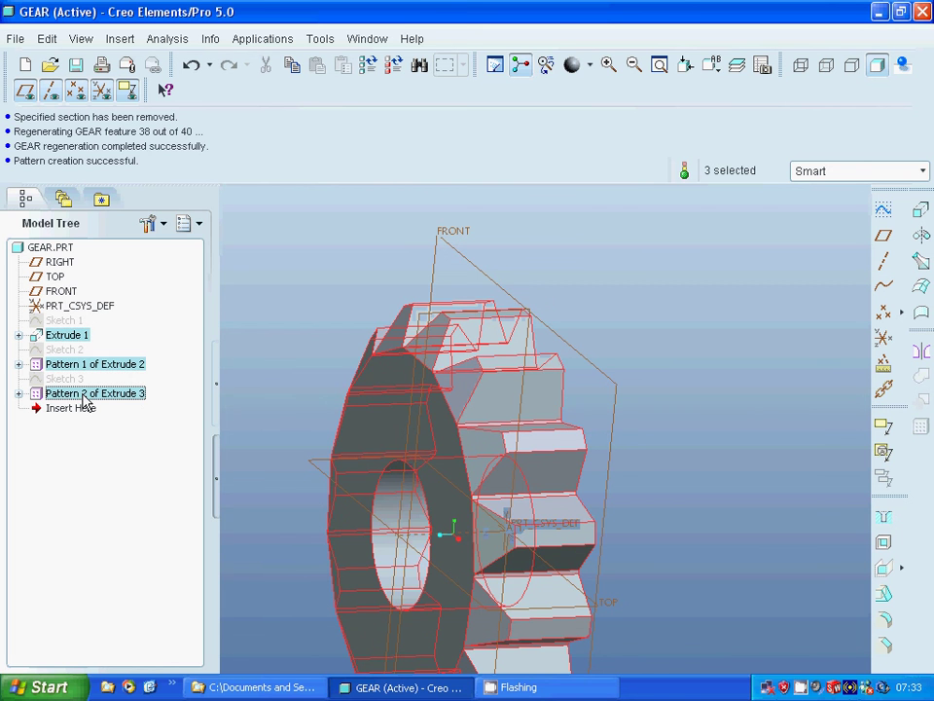
click(920, 351)
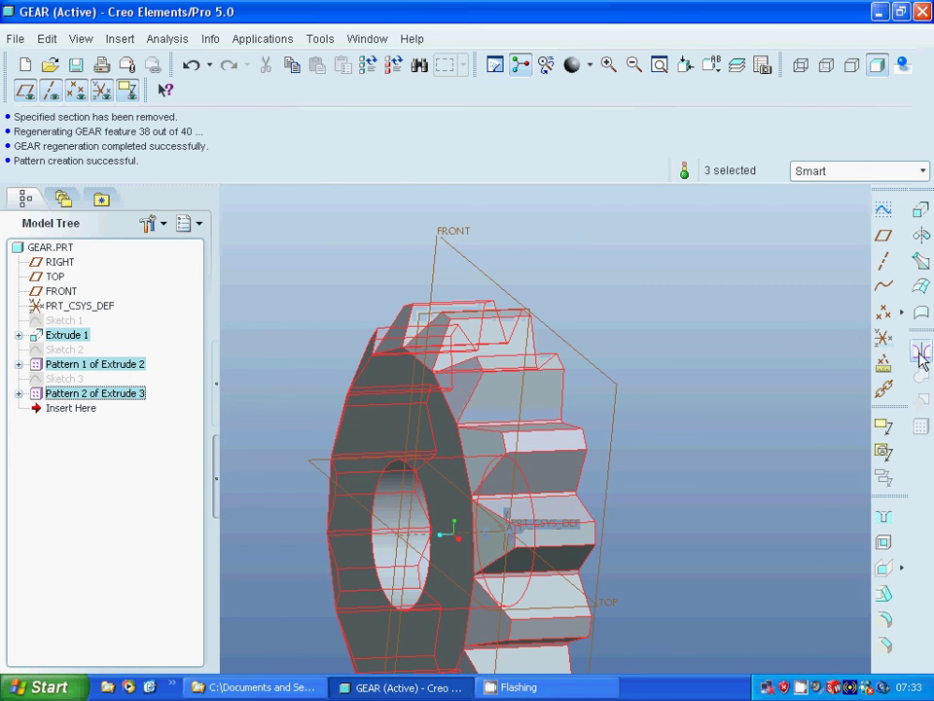
click(609, 378)
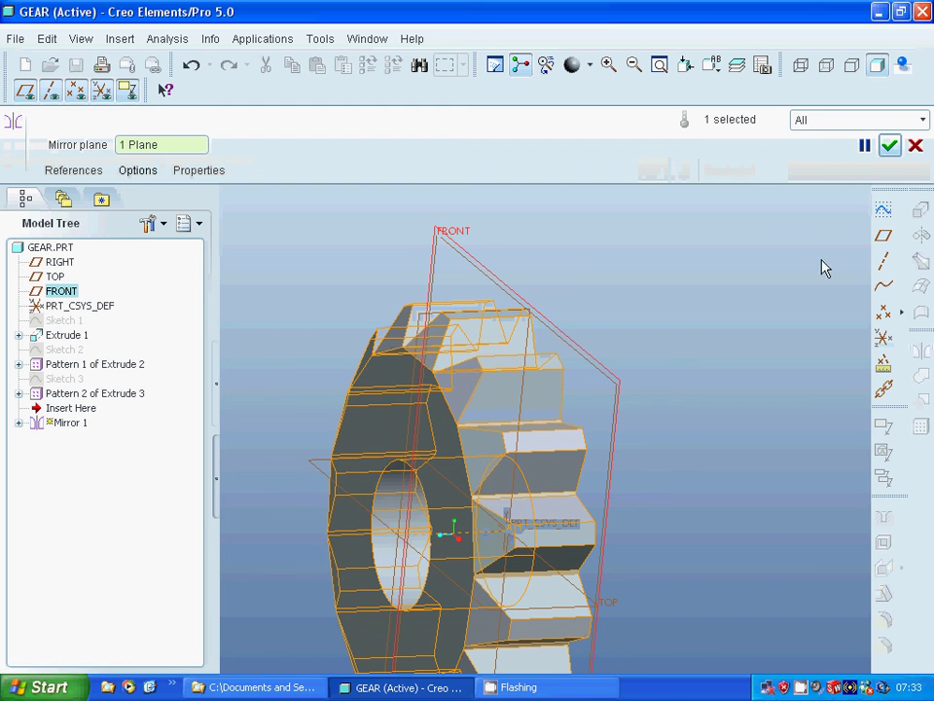
click(891, 145)
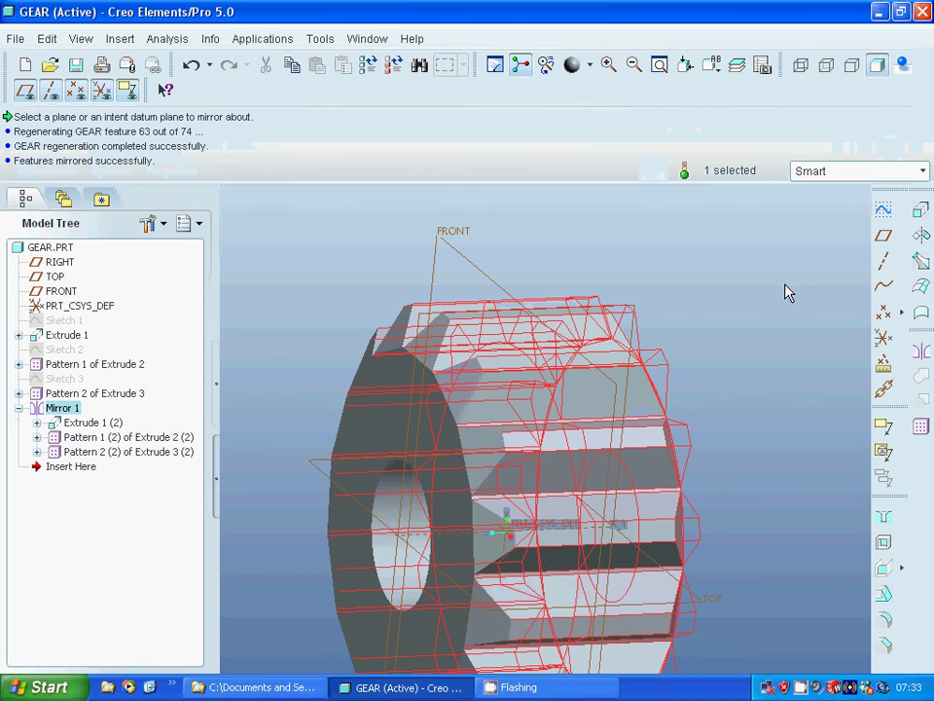
mouse_move(721, 338)
middle_down()
mouse_move(673, 323)
mouse_move(726, 333)
mouse_move(734, 312)
mouse_move(717, 357)
middle_up()
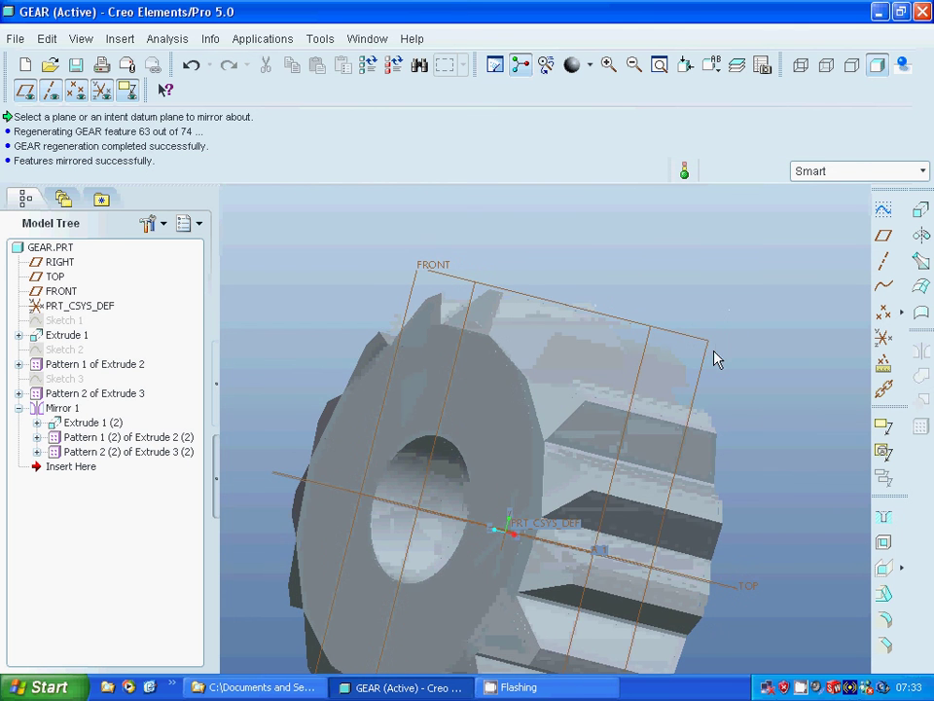
scroll(719, 357, up, 1)
scroll(726, 361, down, 3)
scroll(727, 363, up, 2)
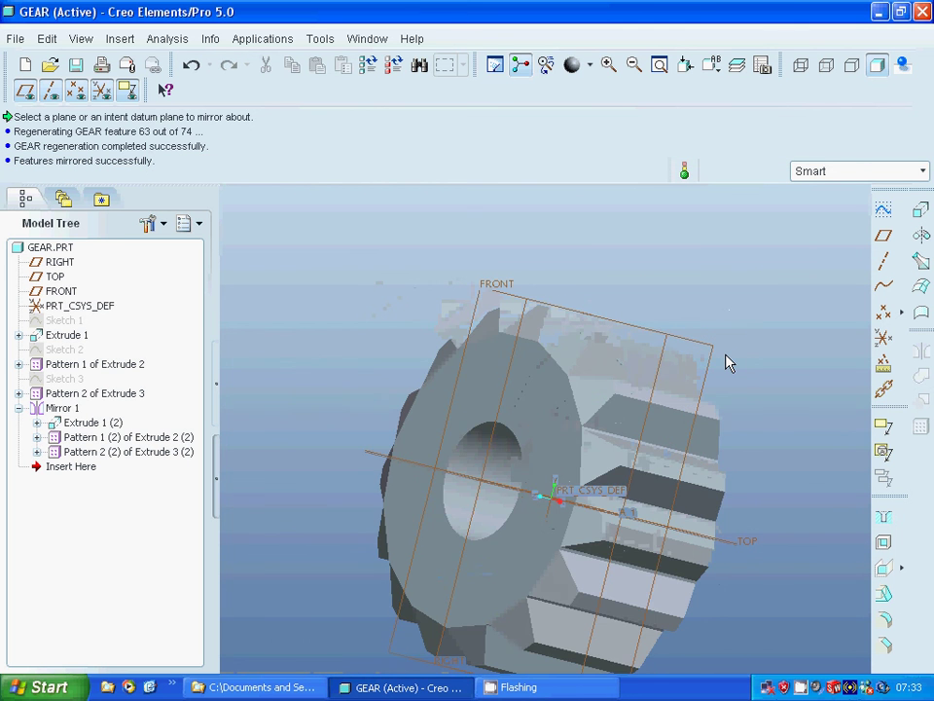
scroll(727, 363, down, 1)
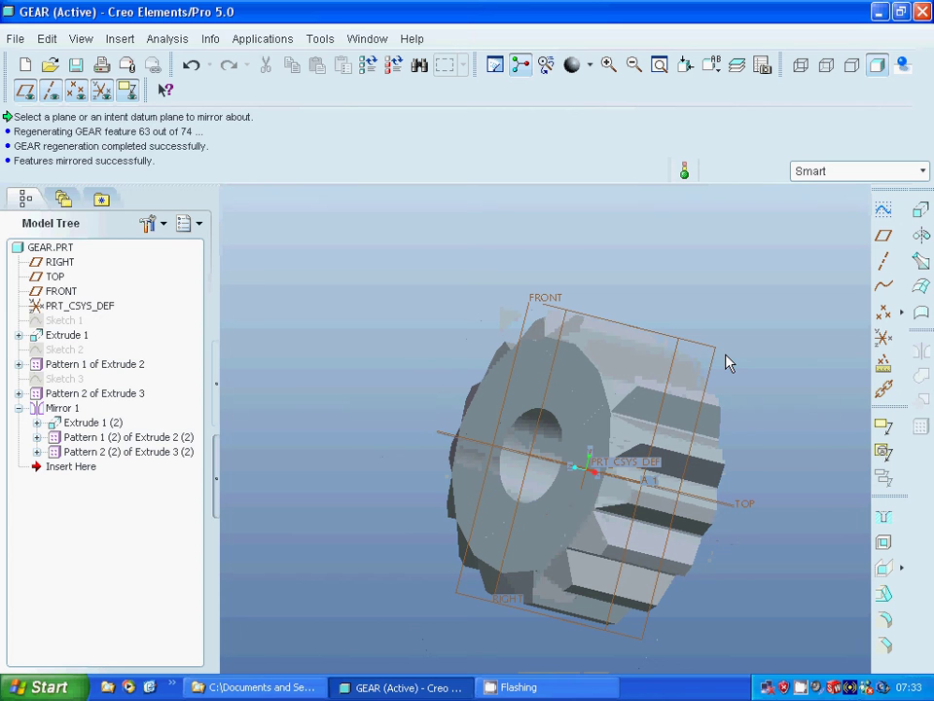